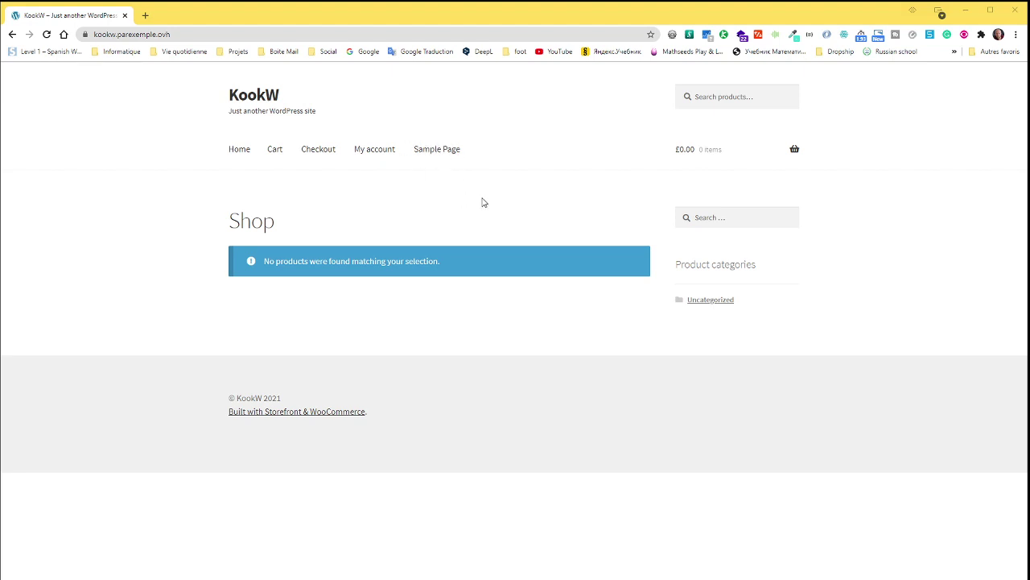
Step: Open the site's /wp-admin address and log in to the WordPress administration with the prefilled credentials
left_click(177, 34)
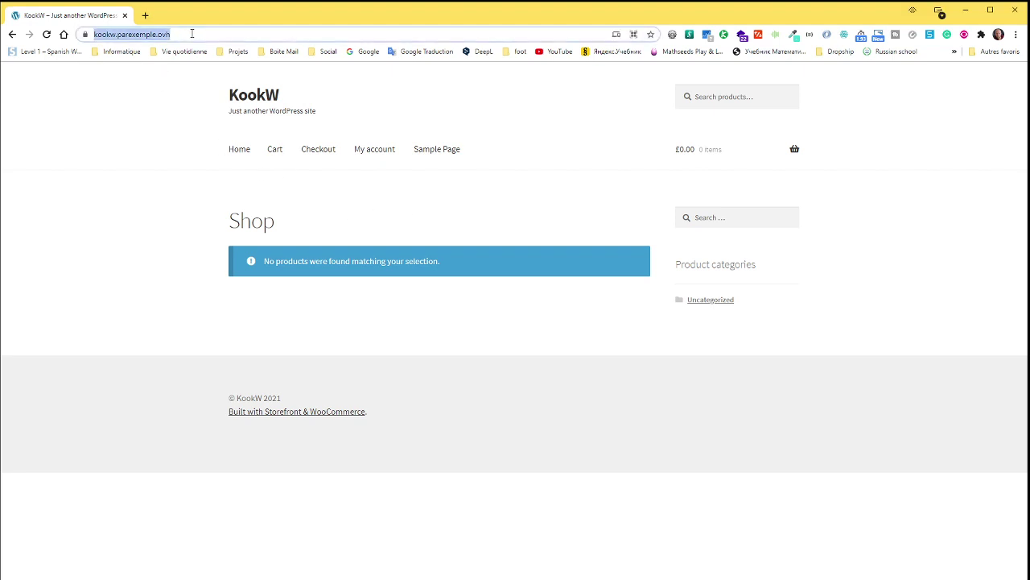
left_click(197, 35)
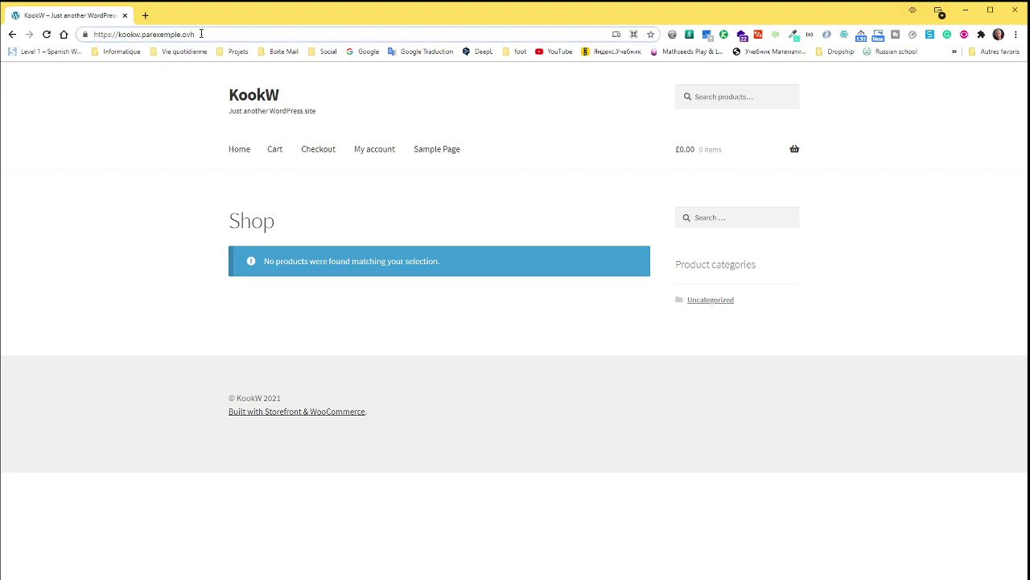
type("/wp")
key("Return")
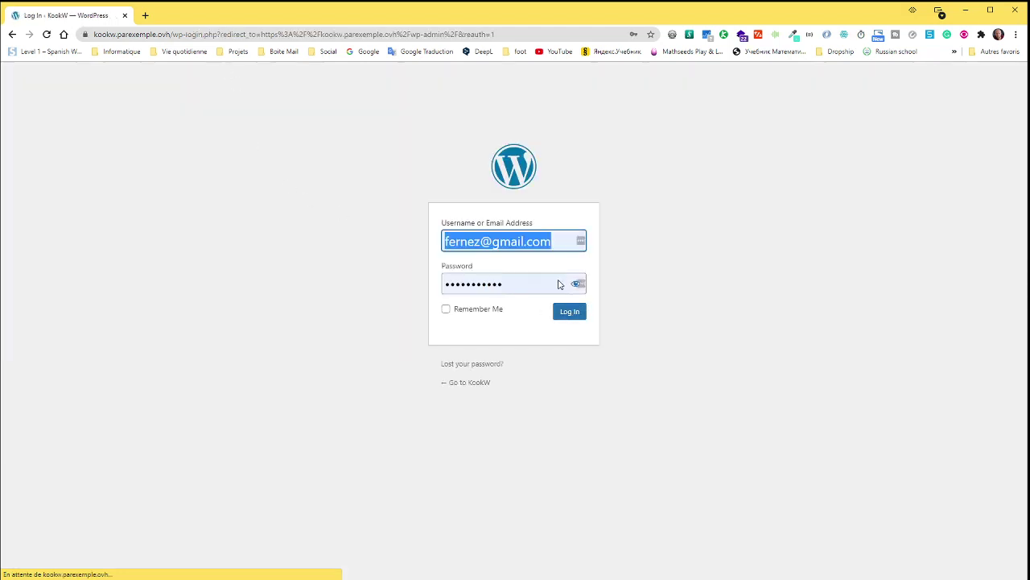
left_click(574, 310)
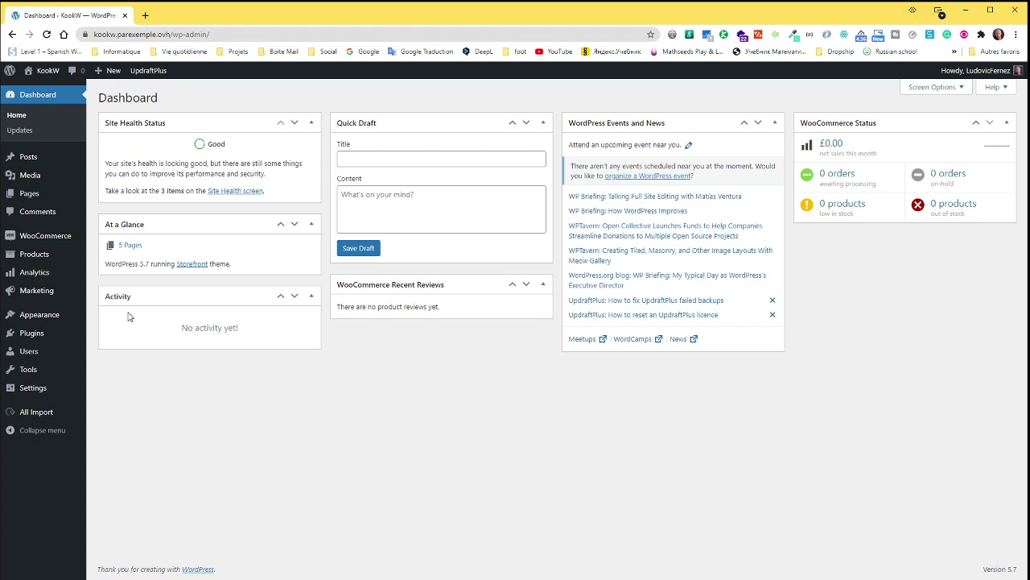
Step: Check the shop's list of all products and its product categories for existing entries
mouse_move(40, 258)
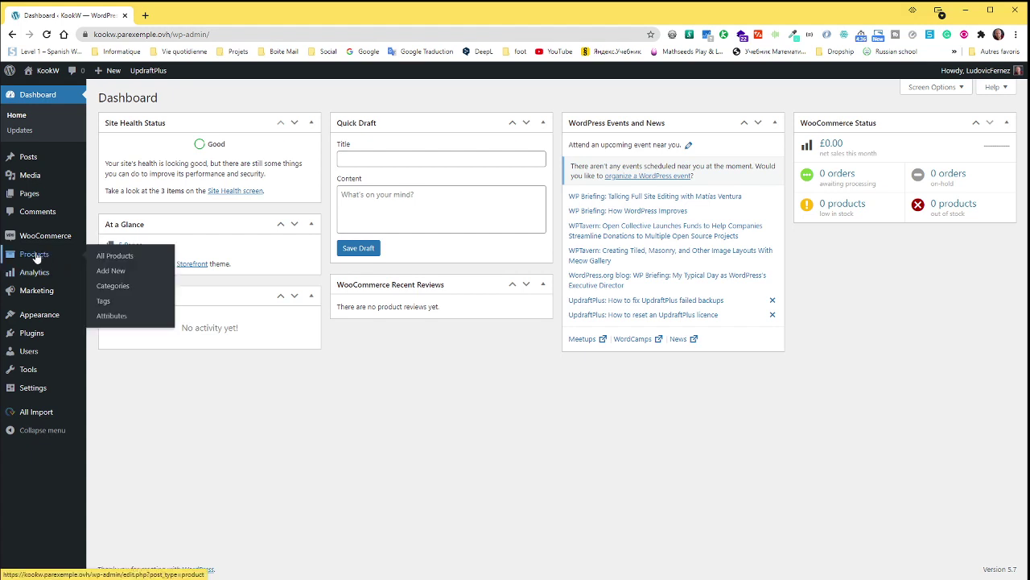
left_click(103, 255)
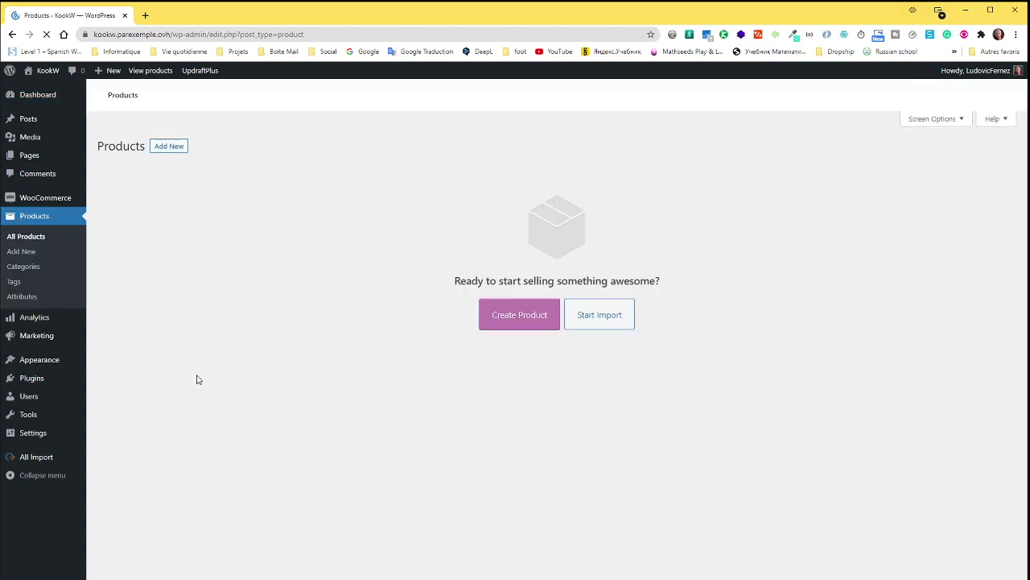
left_click(20, 269)
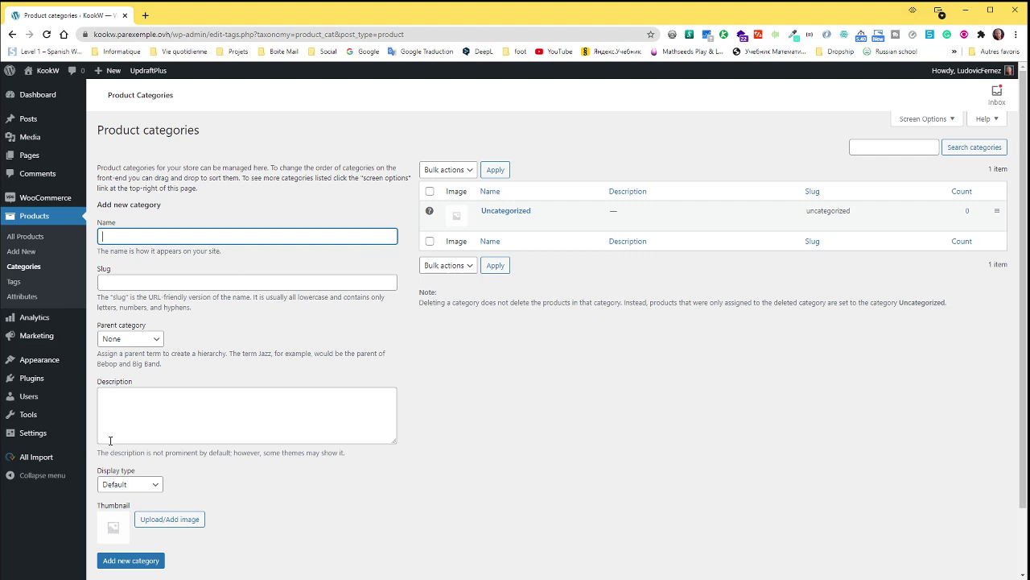
mouse_move(29, 460)
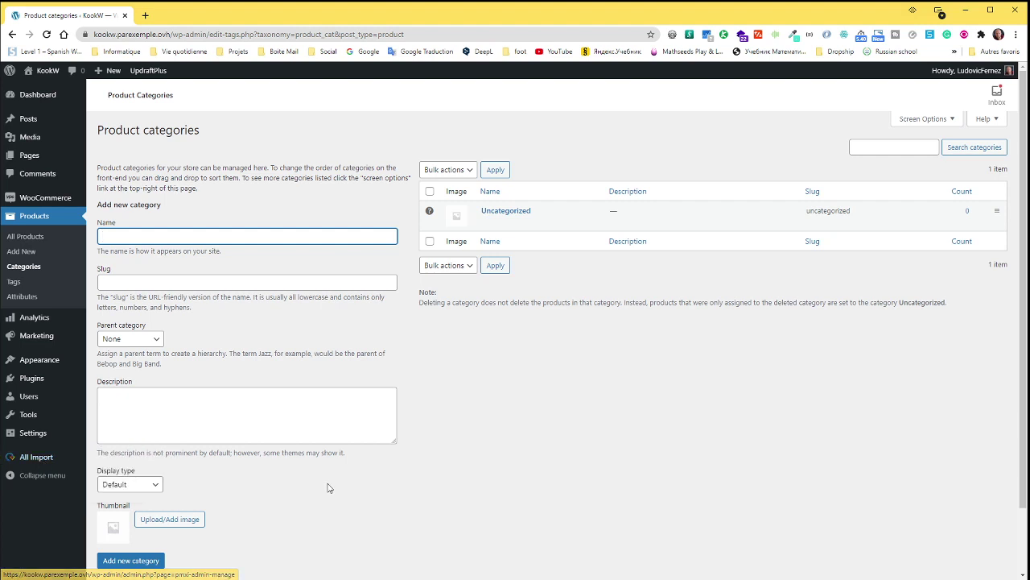
left_click(568, 405)
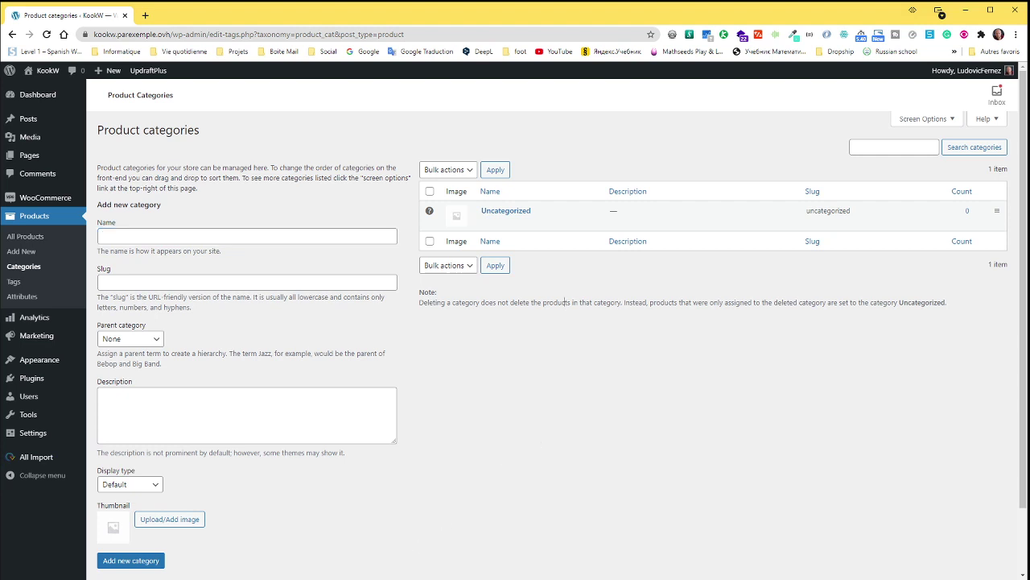
Step: Switch to File Explorer, go up to the LIVRABLES folder, open its Wordpress csv subfolder and widen the name column
key("alt+Tab")
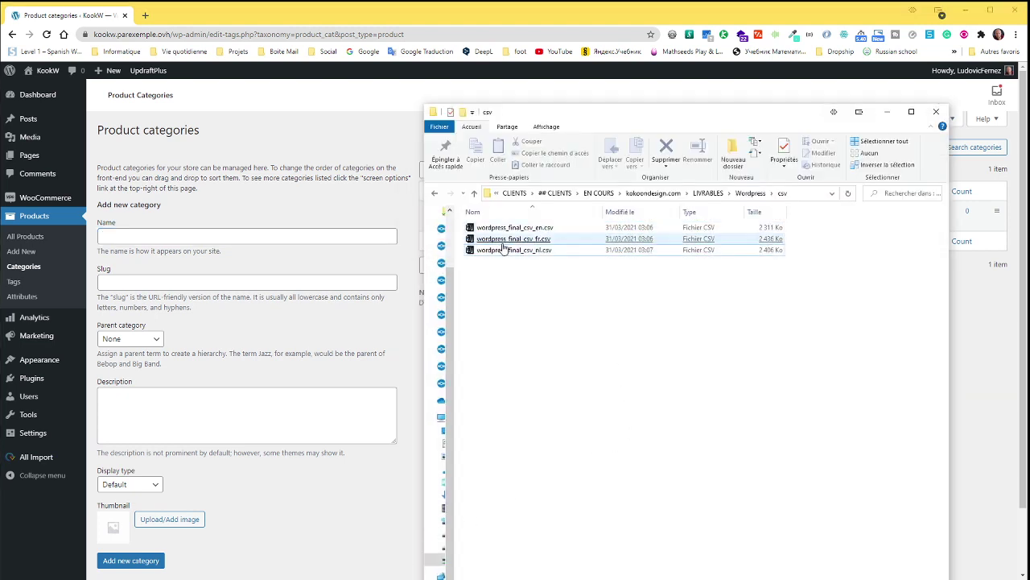
left_click(765, 194)
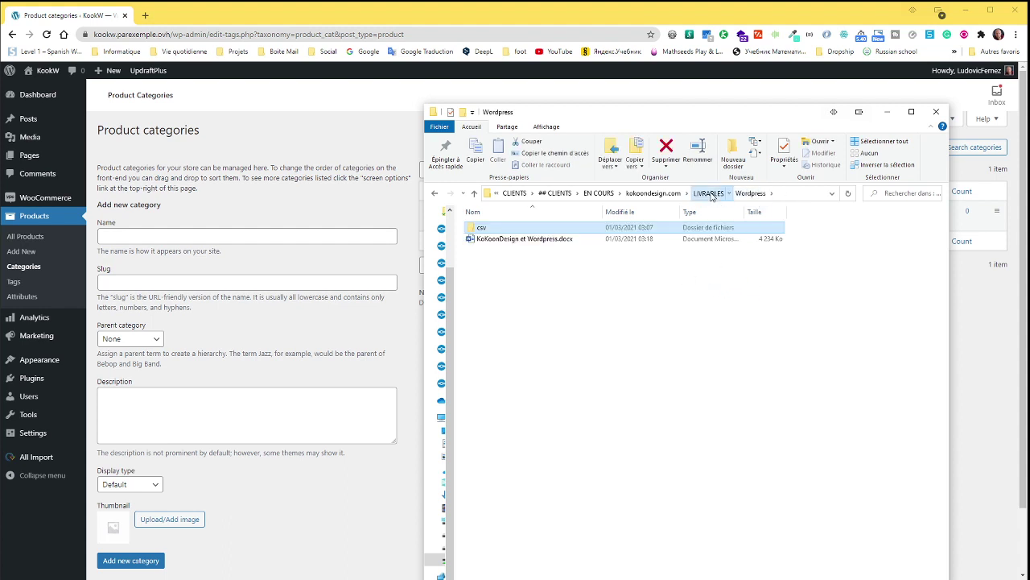
left_click(712, 196)
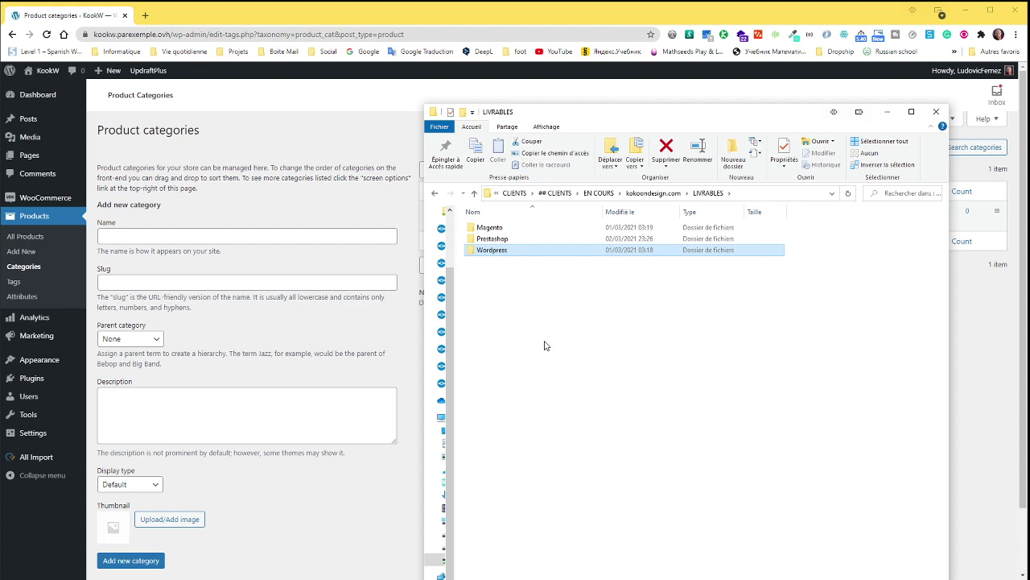
left_click(495, 239, "ctrl")
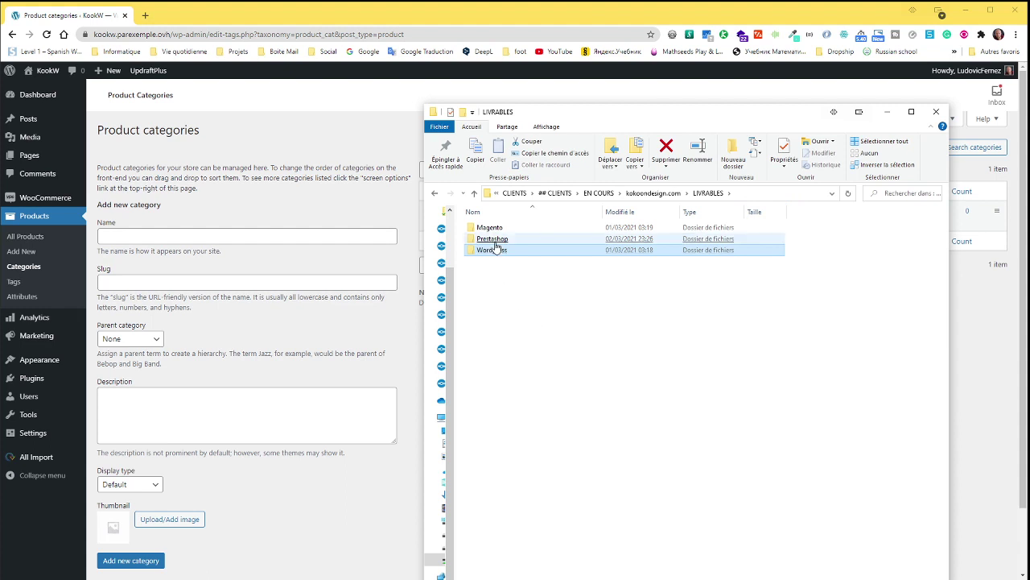
left_click(522, 310)
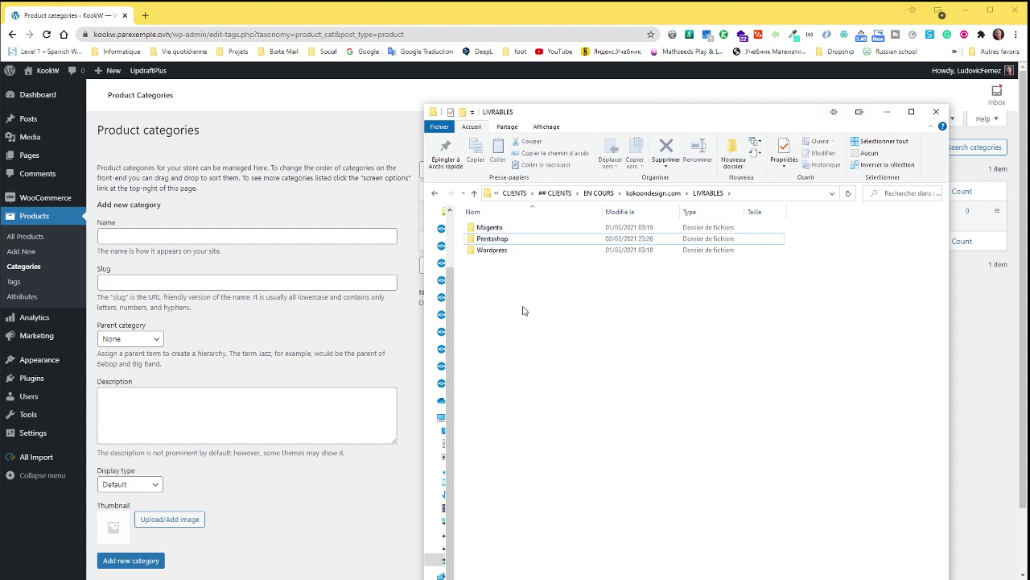
left_click(497, 251)
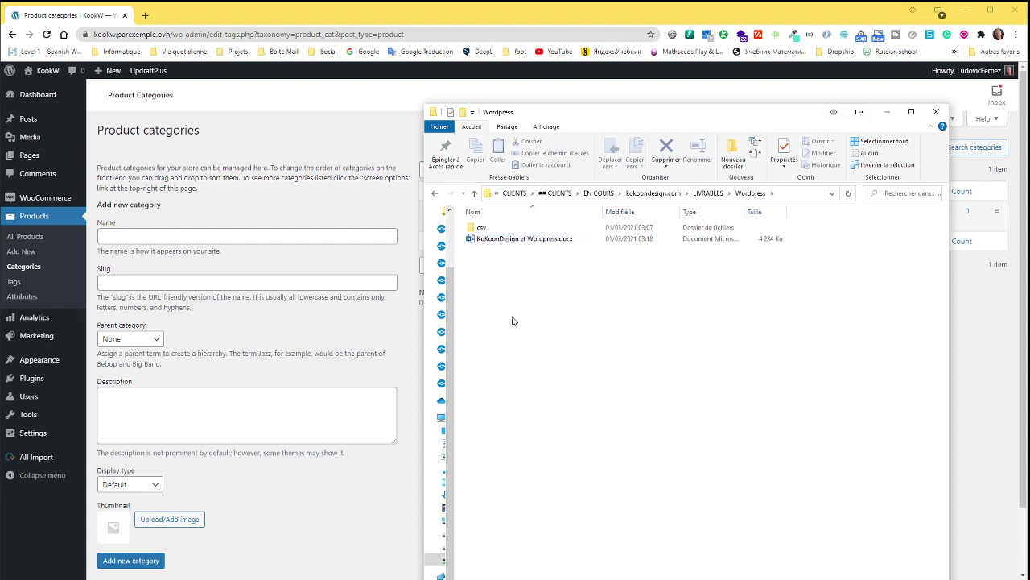
double_click(485, 229)
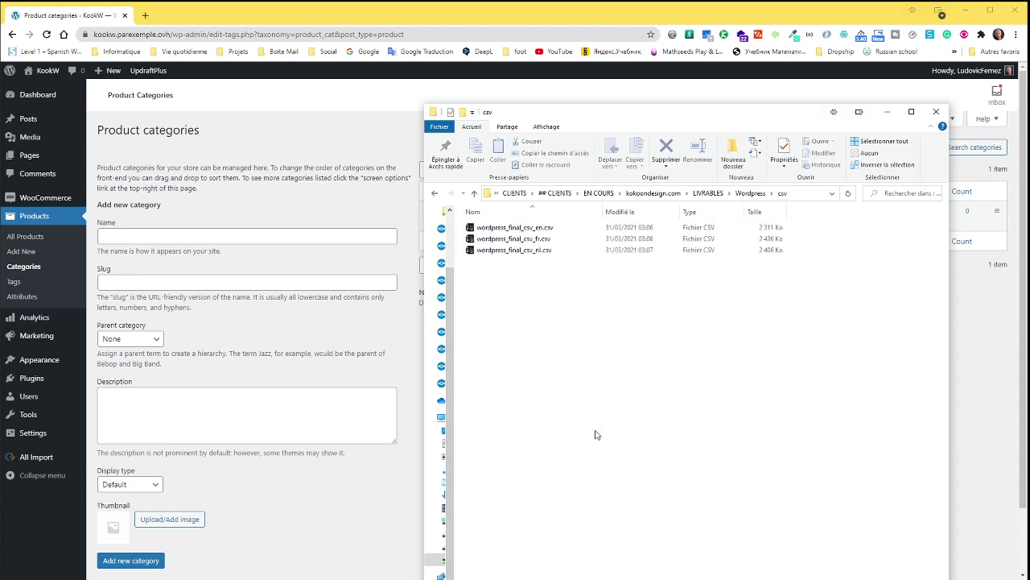
left_click_drag(602, 212, 744, 215)
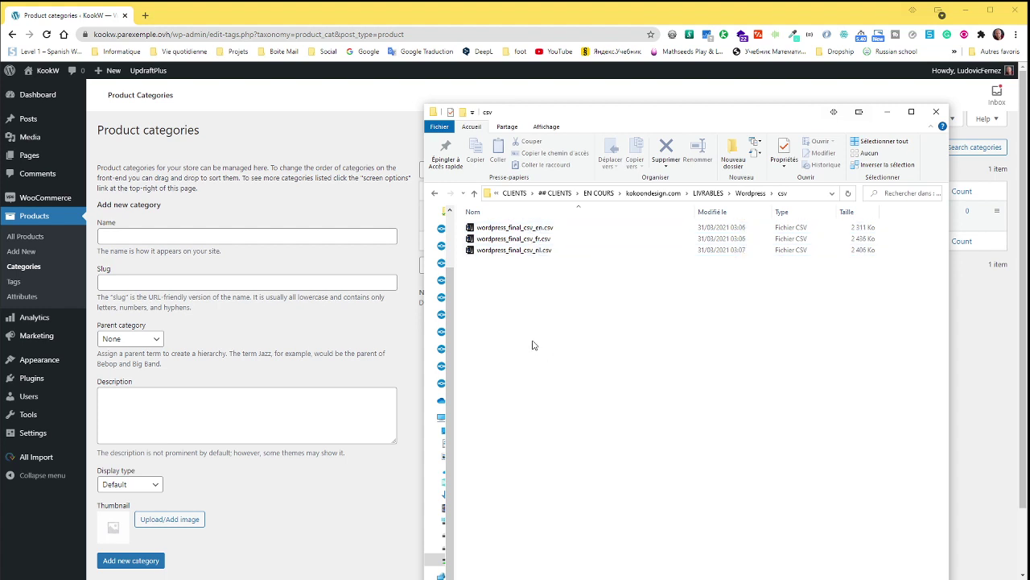
Step: Open wordpress_final_csv_fr.csv in Notepad++, examine its header row and field separator, and return to the product categories page
left_click(524, 239)
right_click(525, 239)
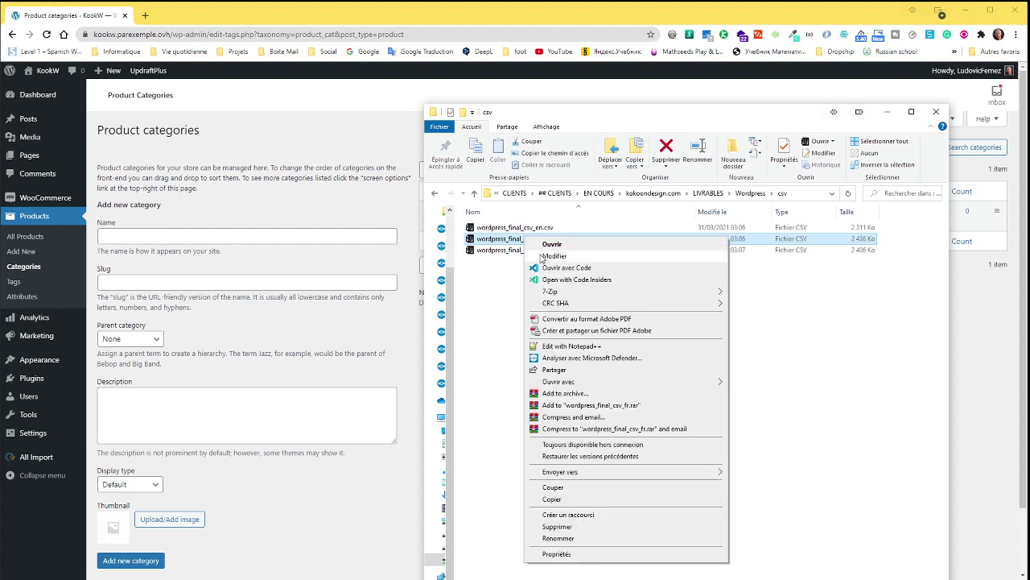
left_click(563, 357)
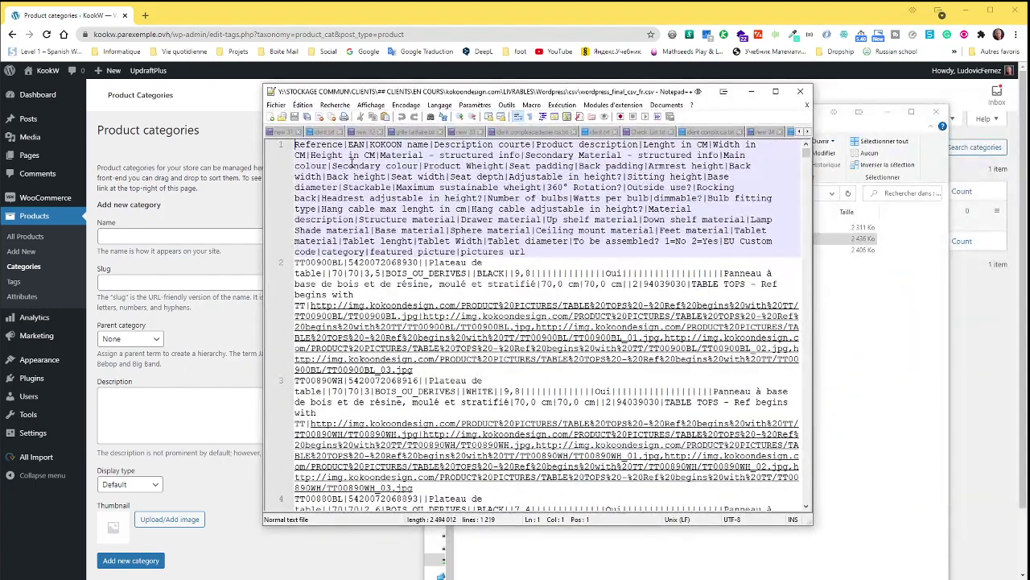
left_click(345, 144)
left_click_drag(346, 145, 352, 149)
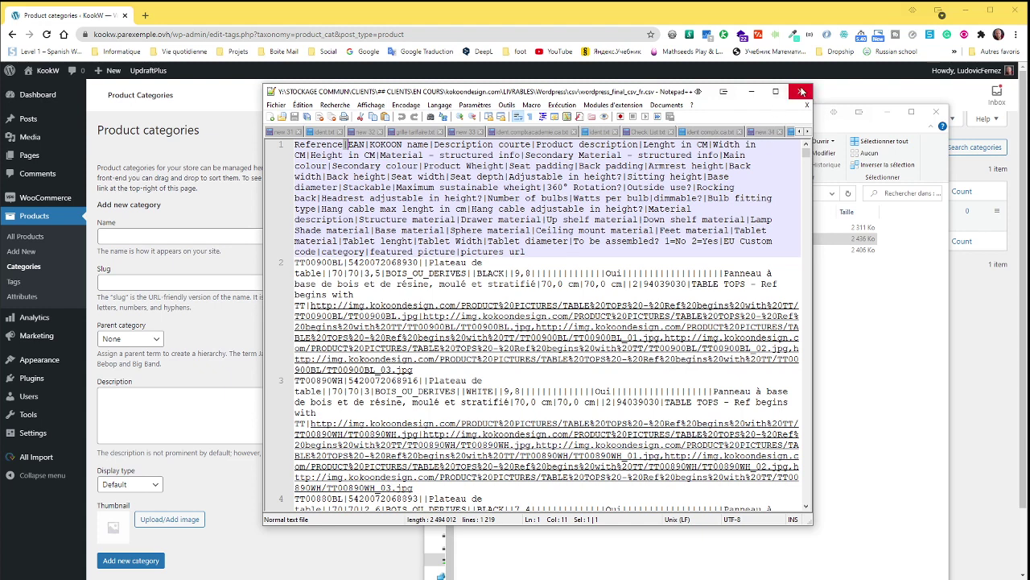
left_click(802, 91)
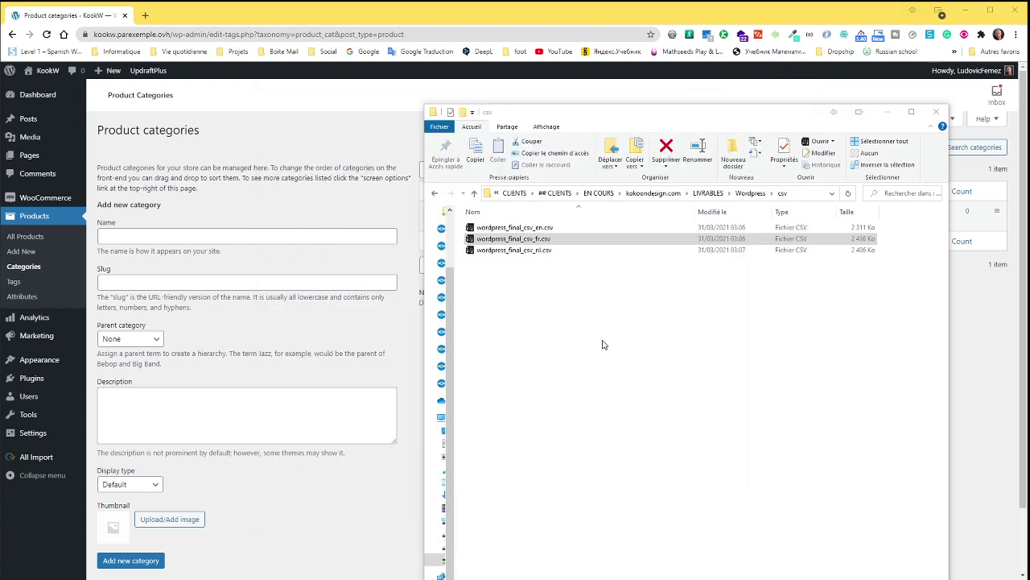
left_click(886, 111)
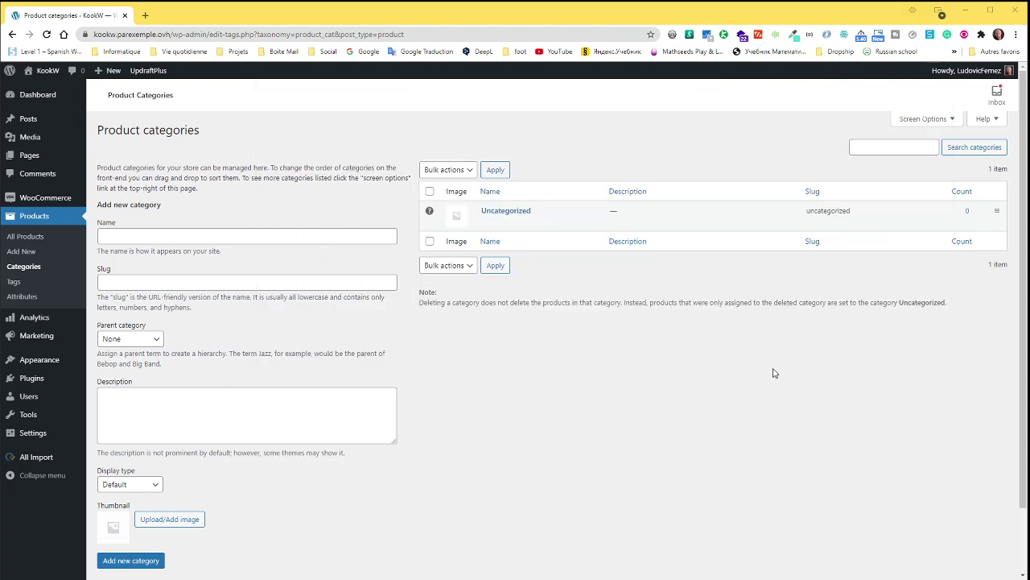
Step: Review the installed plugins, including Easy Theme and Plugin Upgrades and the WP All Import plugins
mouse_move(32, 459)
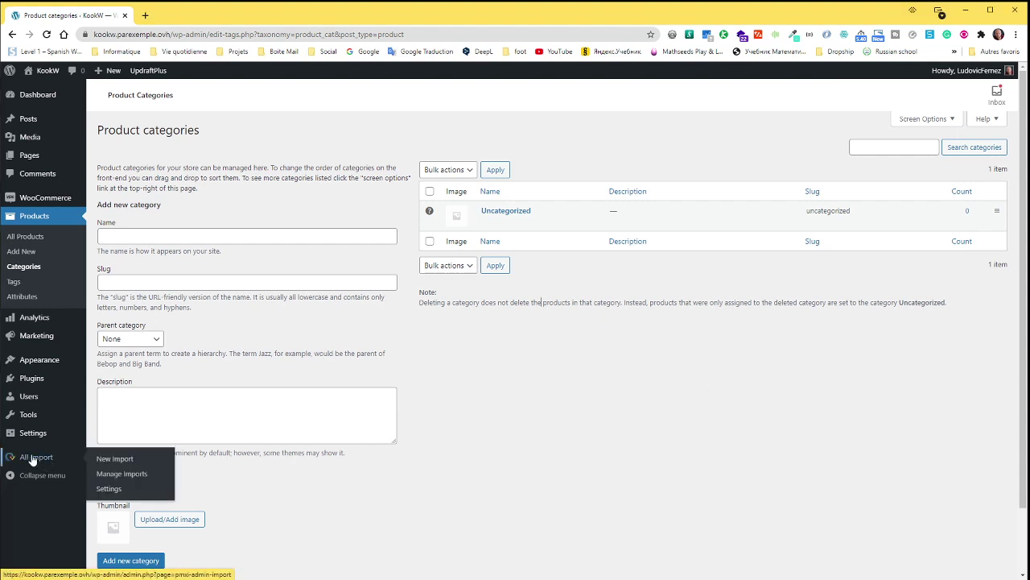
left_click(41, 380)
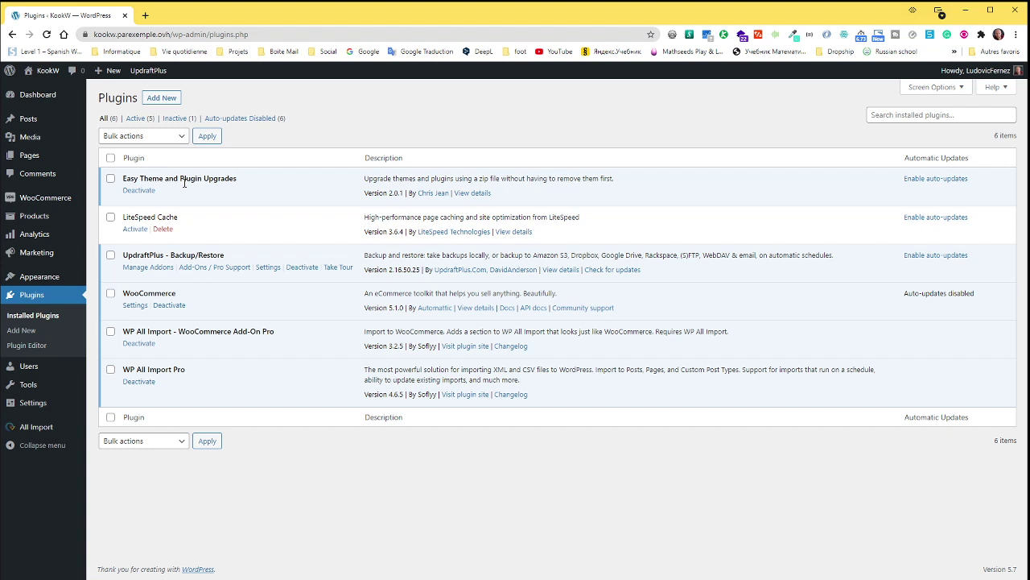
left_click_drag(246, 188, 109, 185)
left_click(222, 198)
Step: Start a new import in WP All Import and upload wordpress_final_csv_fr.csv from the csv folder
left_click(36, 433)
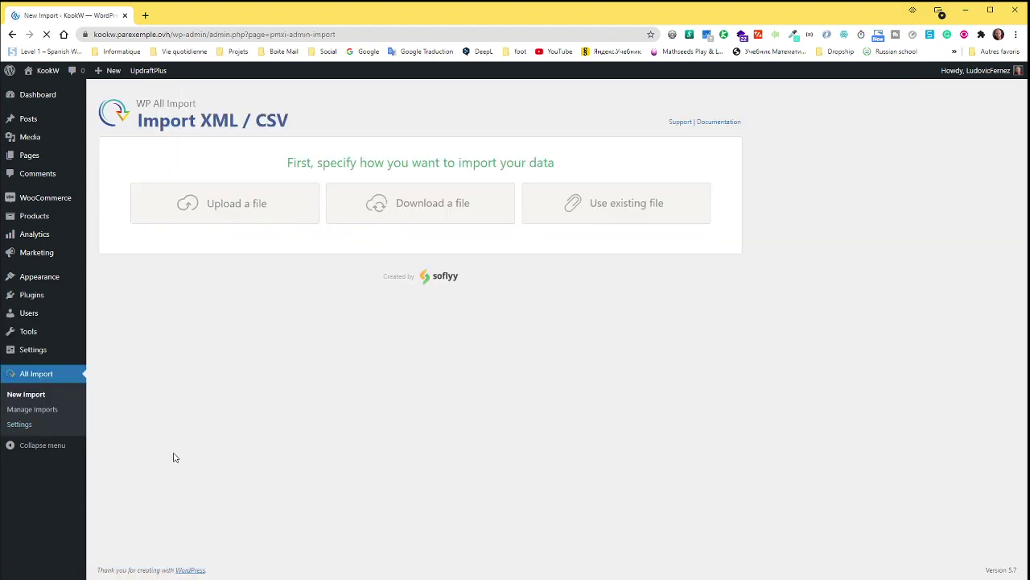
left_click(229, 206)
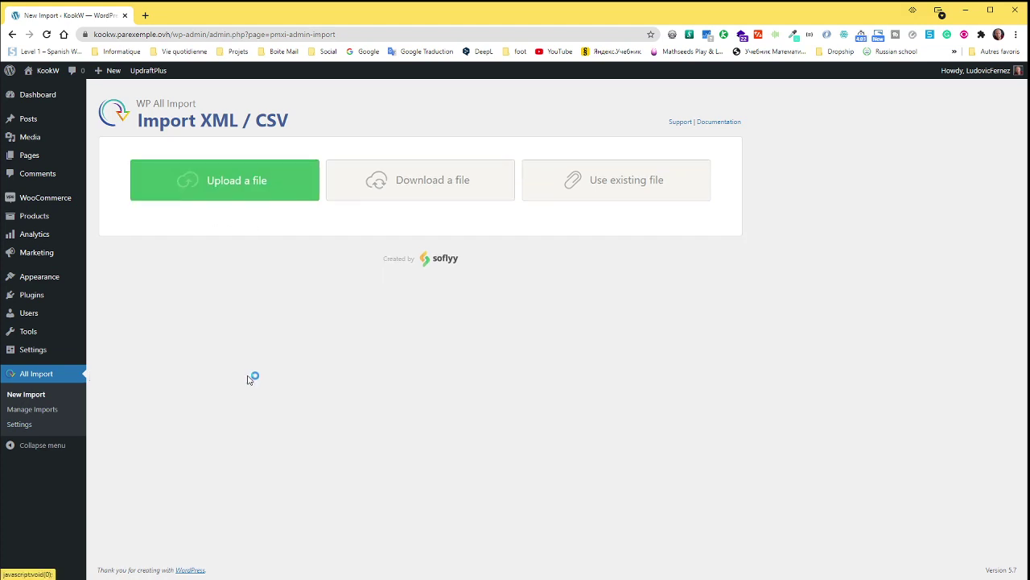
left_click(252, 377)
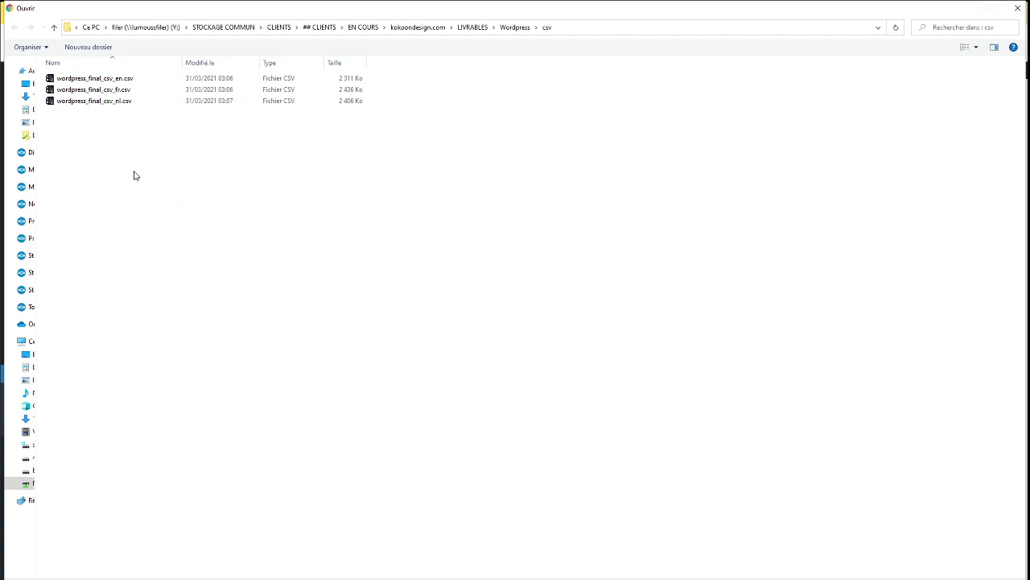
double_click(118, 92)
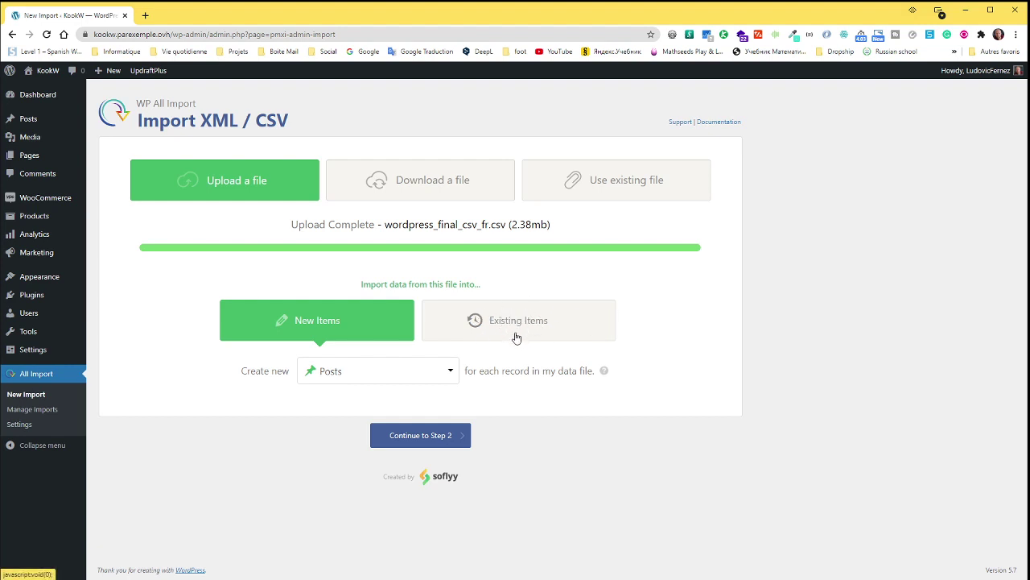
Step: Set the import to create new WooCommerce Products for each record and continue to Step 2
left_click(448, 371)
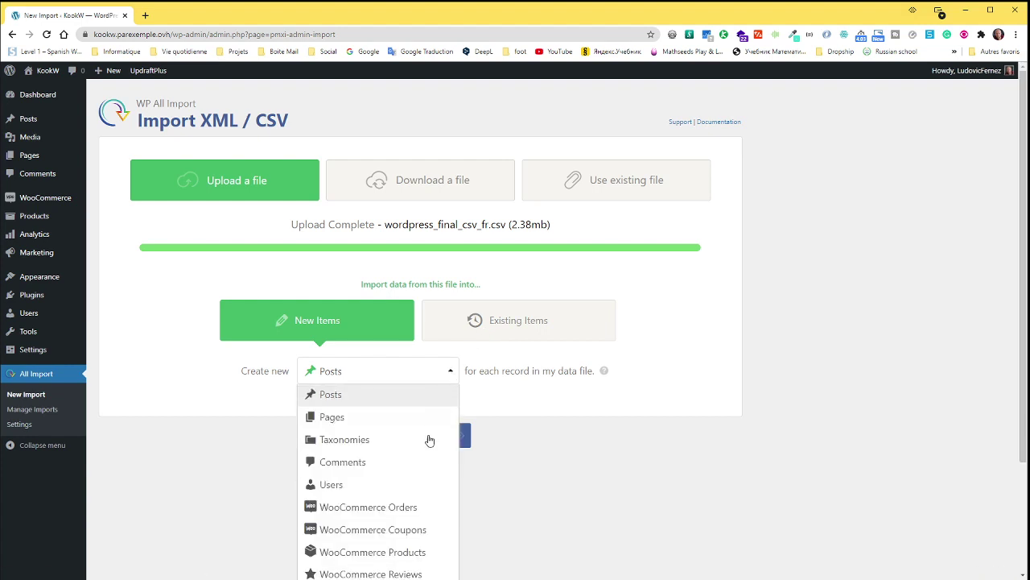
left_click(410, 554)
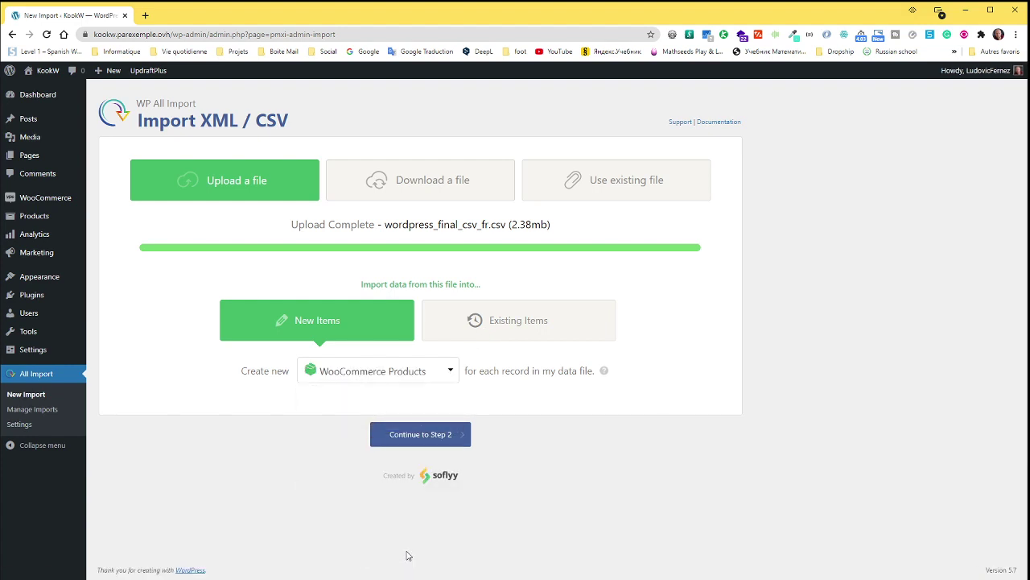
left_click(422, 435)
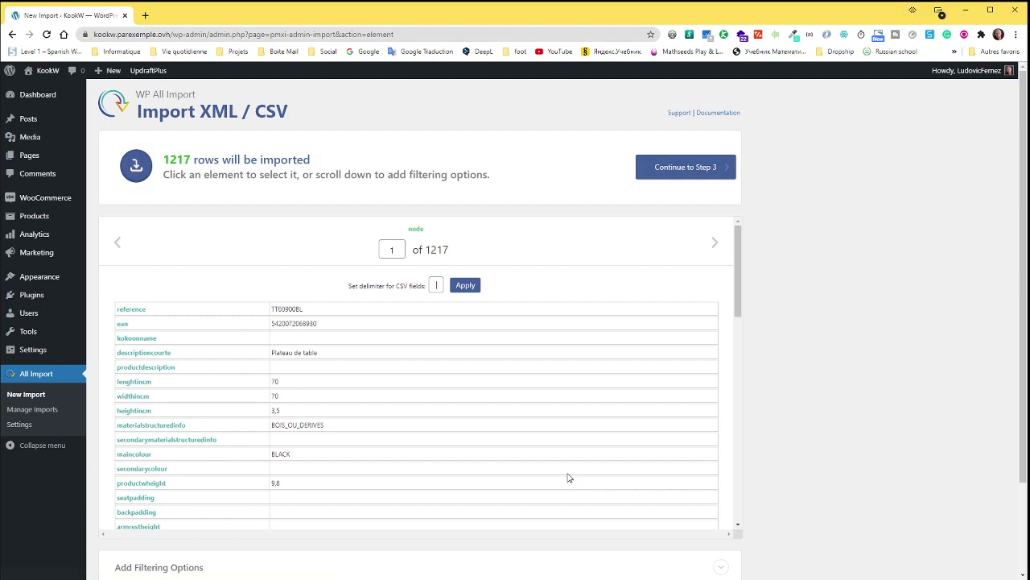
Step: Check the number of records in the import preview and examine the second record's fields down to the picture URLs
left_click_drag(425, 249, 452, 246)
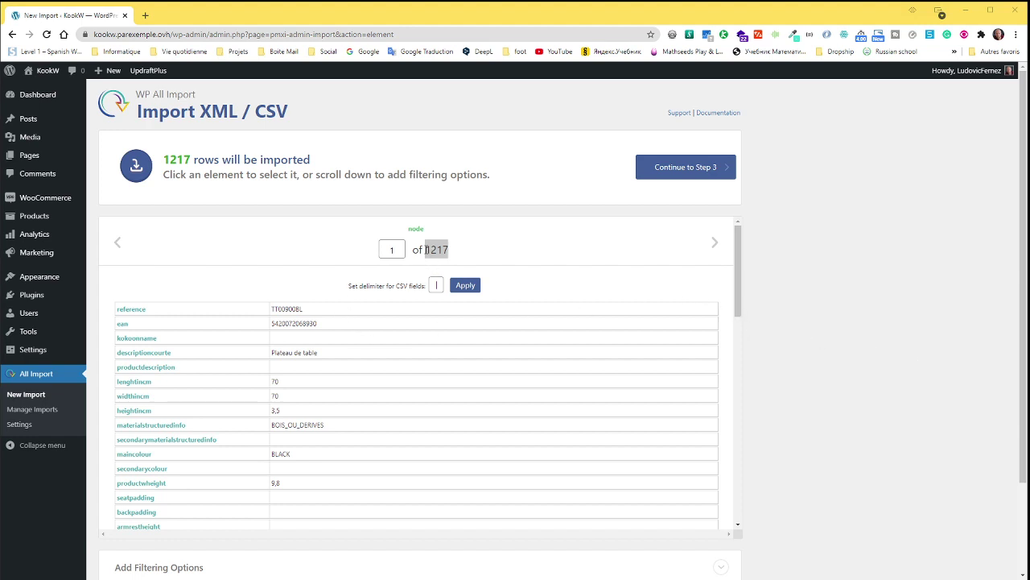
left_click_drag(426, 249, 451, 251)
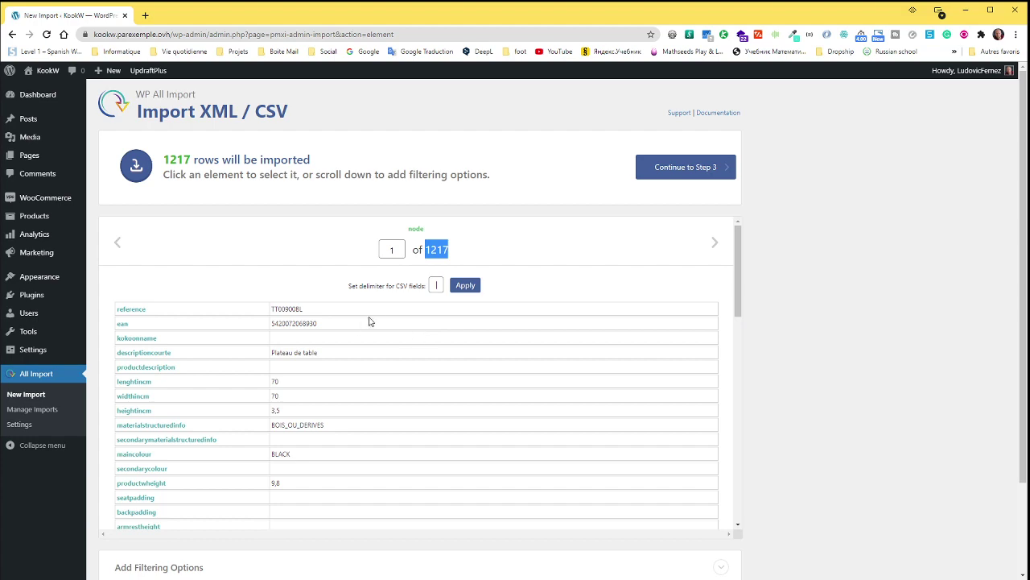
left_click(716, 247)
scroll(666, 342, "down", 5)
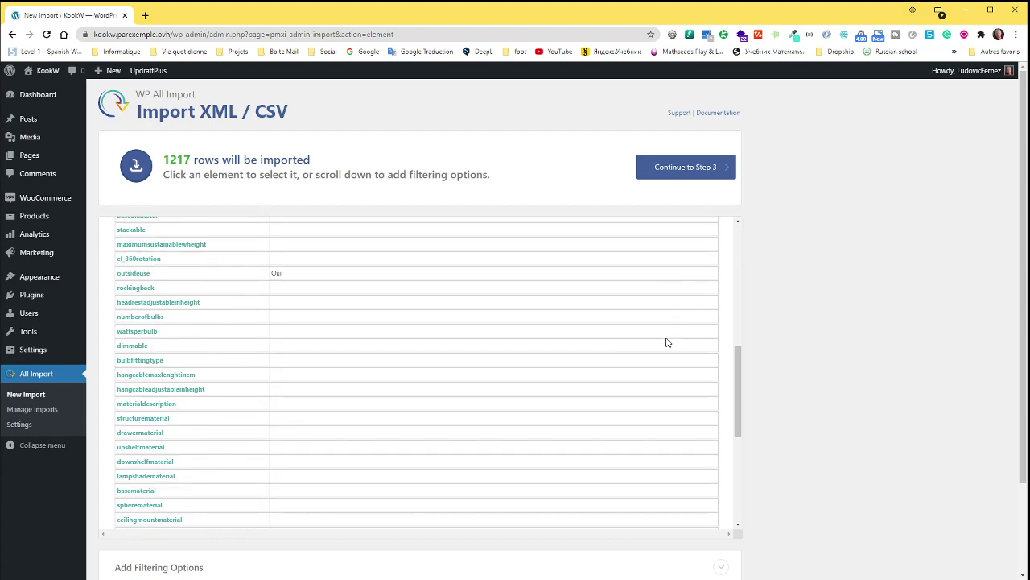
scroll(667, 342, "down", 5)
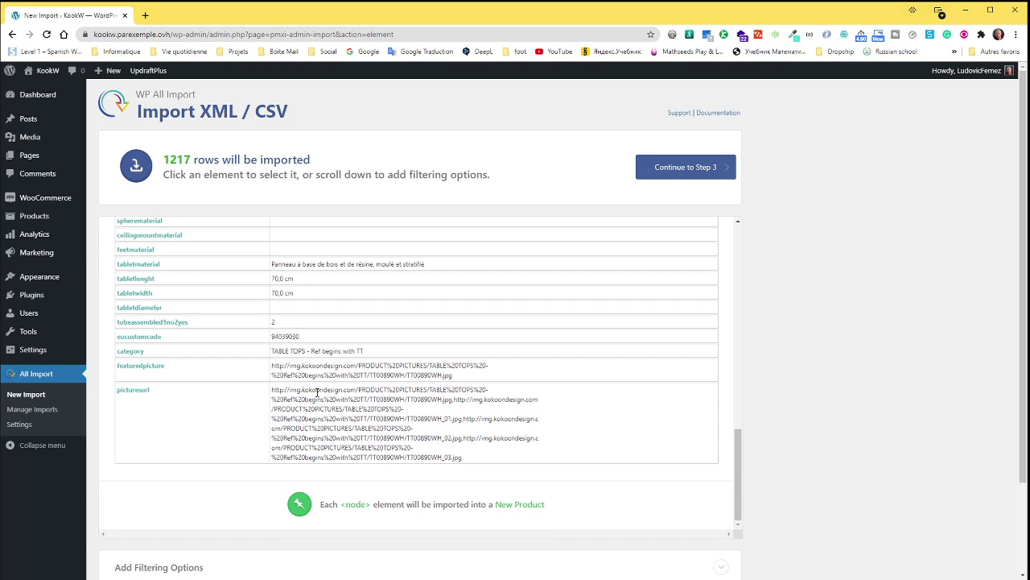
Step: Examine the second record's featuredpicture, picturesurl and category values in the import preview, along with its first fields
scroll(373, 446, "up", 3)
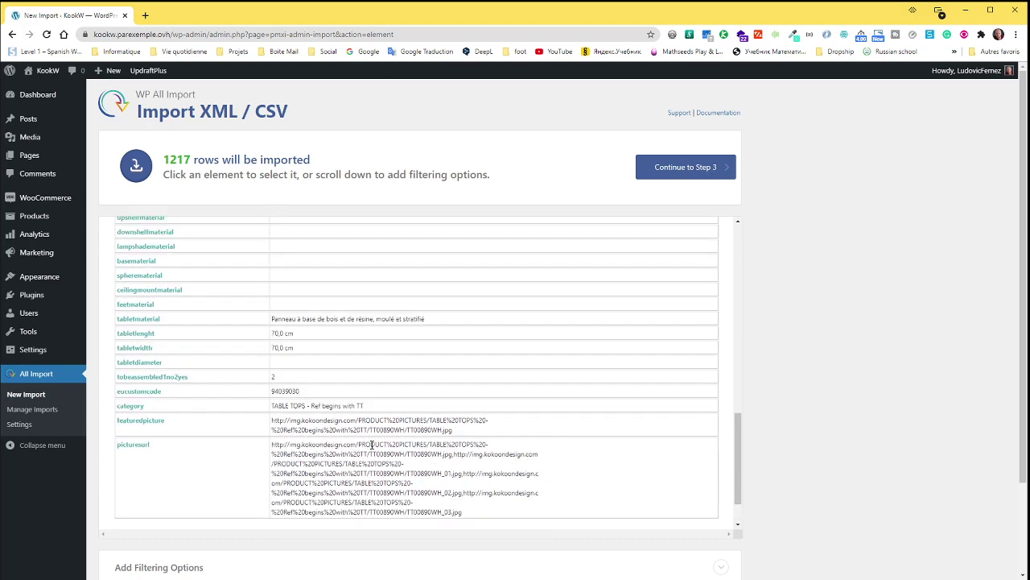
left_click_drag(456, 486, 271, 473)
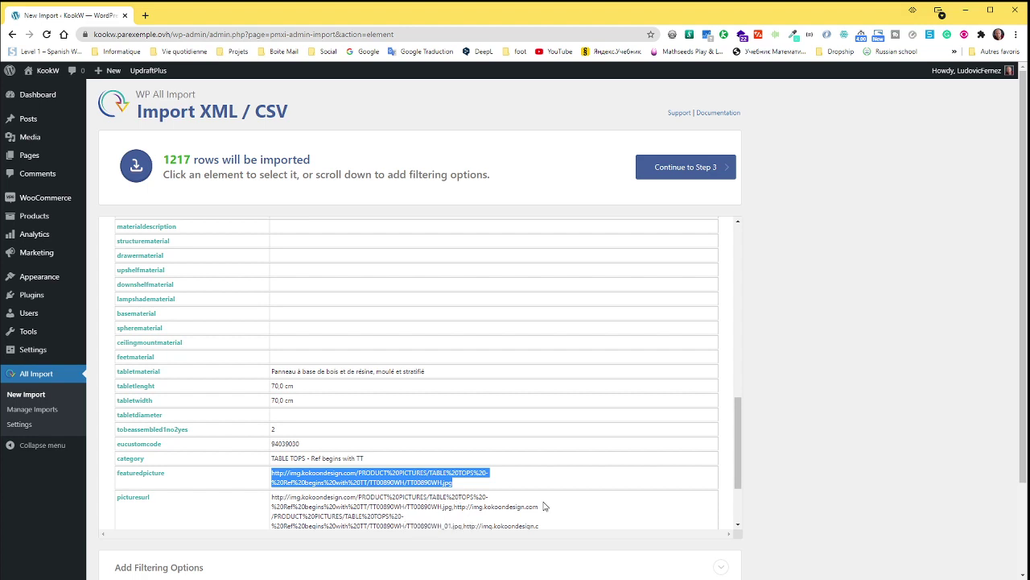
scroll(546, 507, "down", 3)
left_click_drag(483, 461, 342, 389)
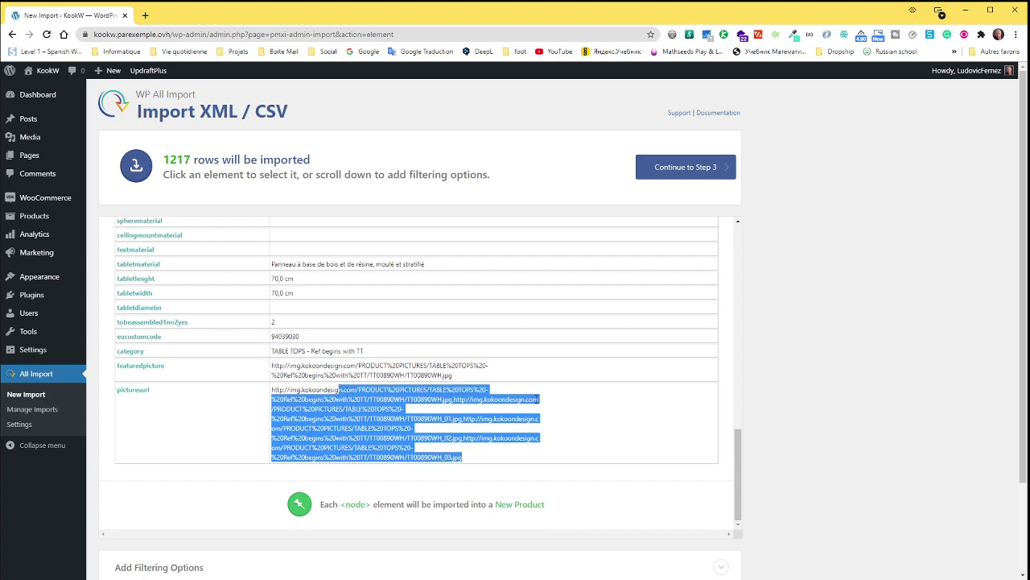
left_click(500, 373)
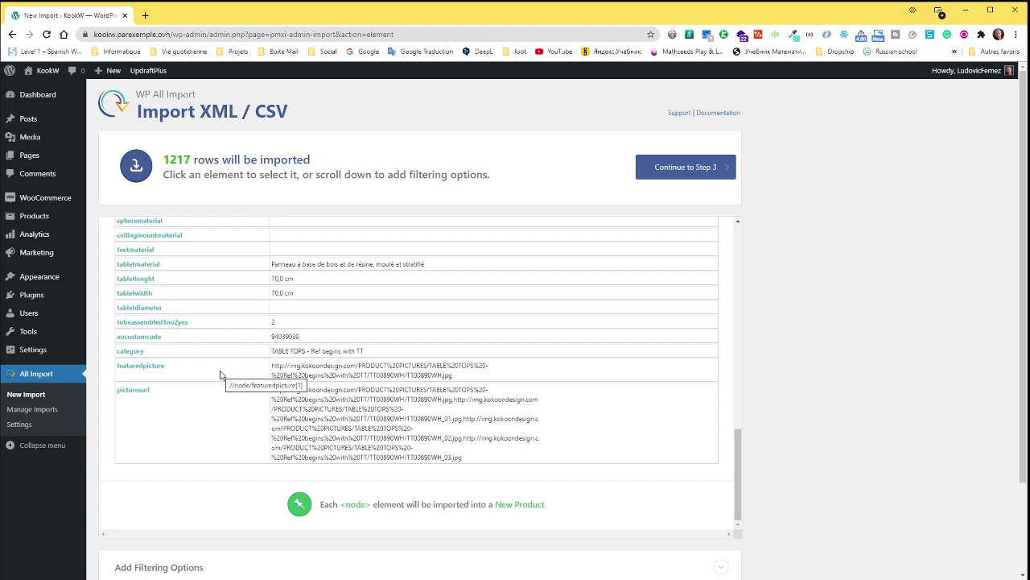
double_click(129, 351)
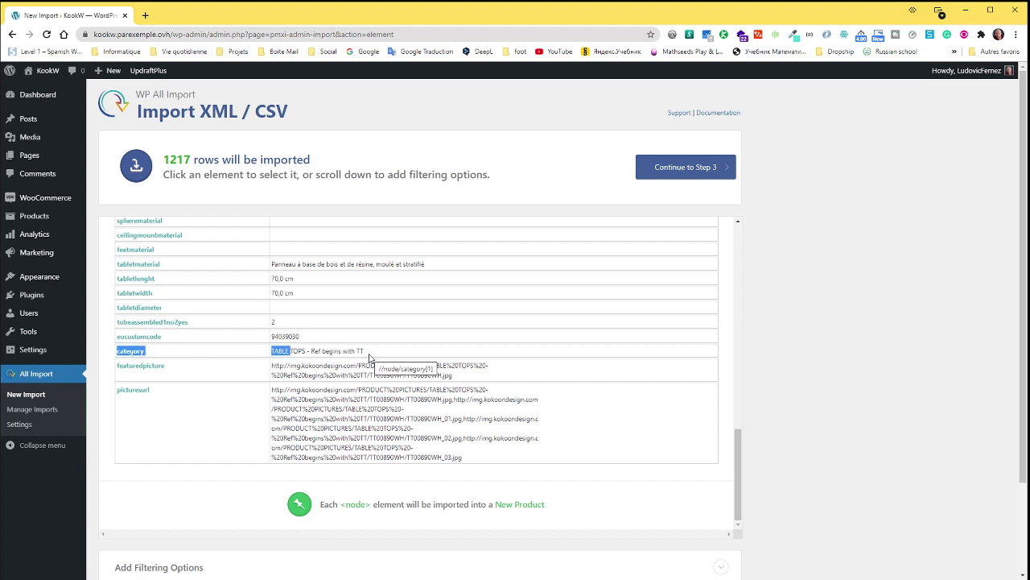
left_click(276, 352)
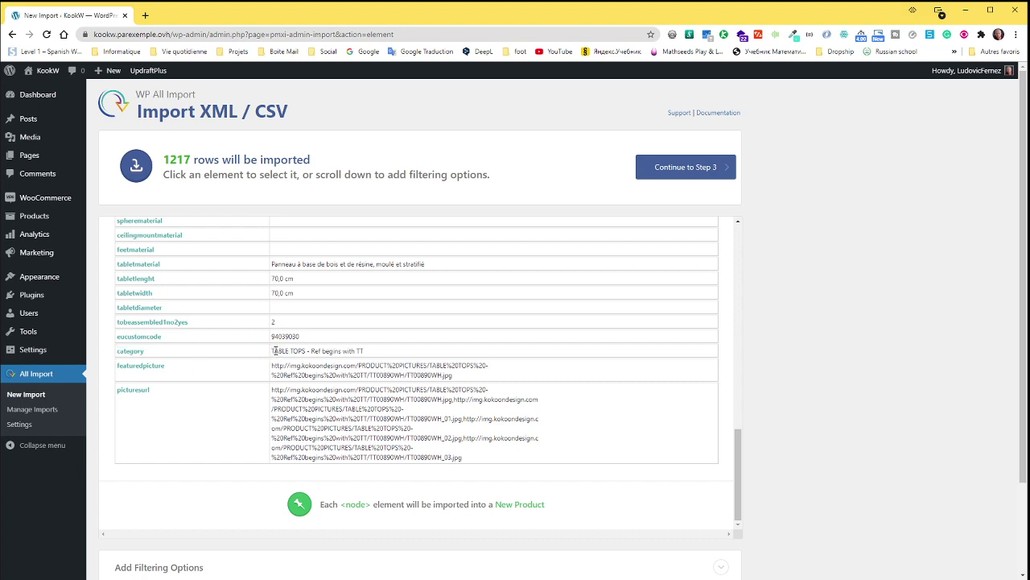
left_click_drag(368, 352, 272, 352)
scroll(316, 338, "up", 3)
scroll(315, 338, "up", 6)
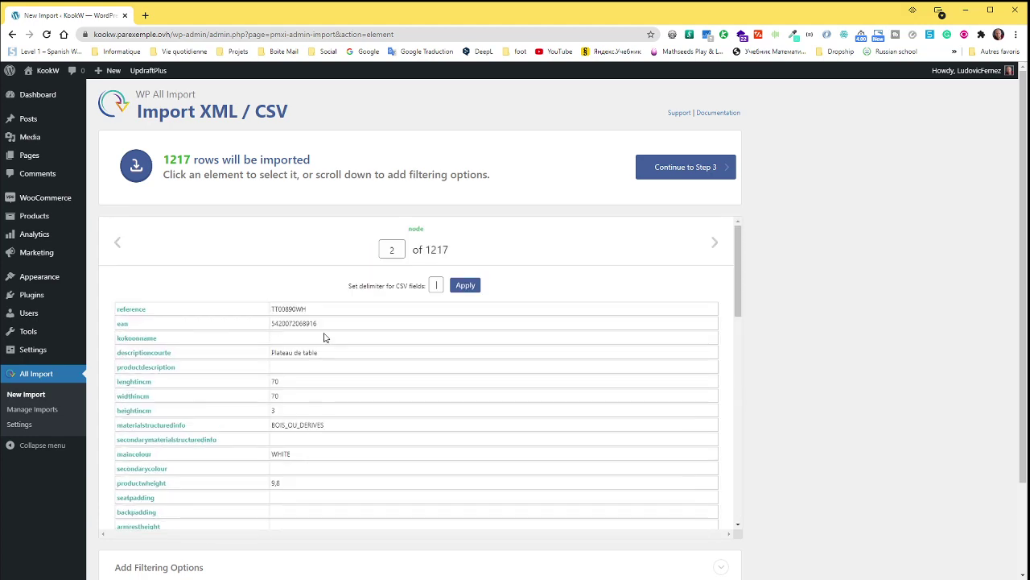
scroll(325, 338, "down", 10)
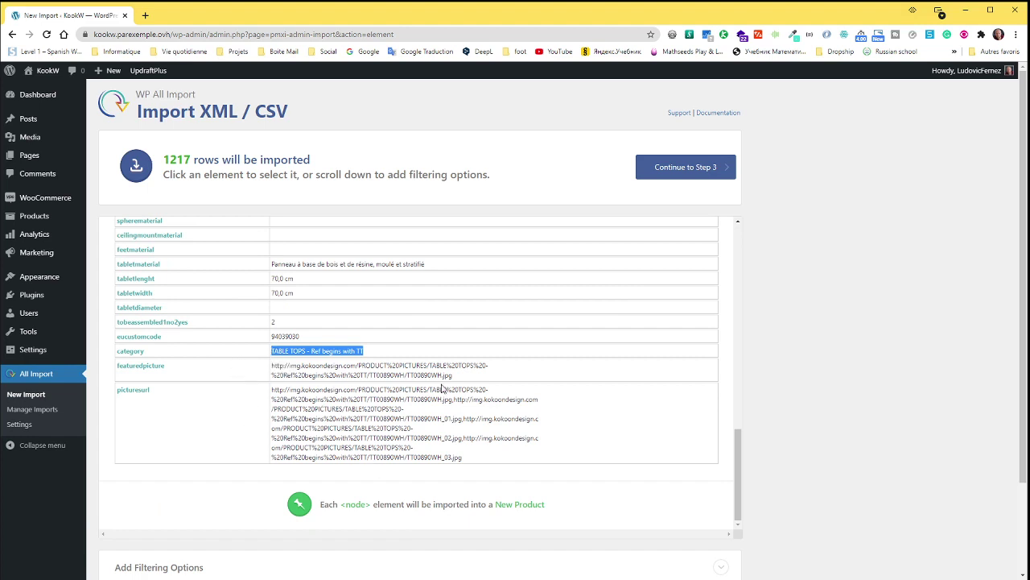
left_click_drag(452, 375, 271, 370)
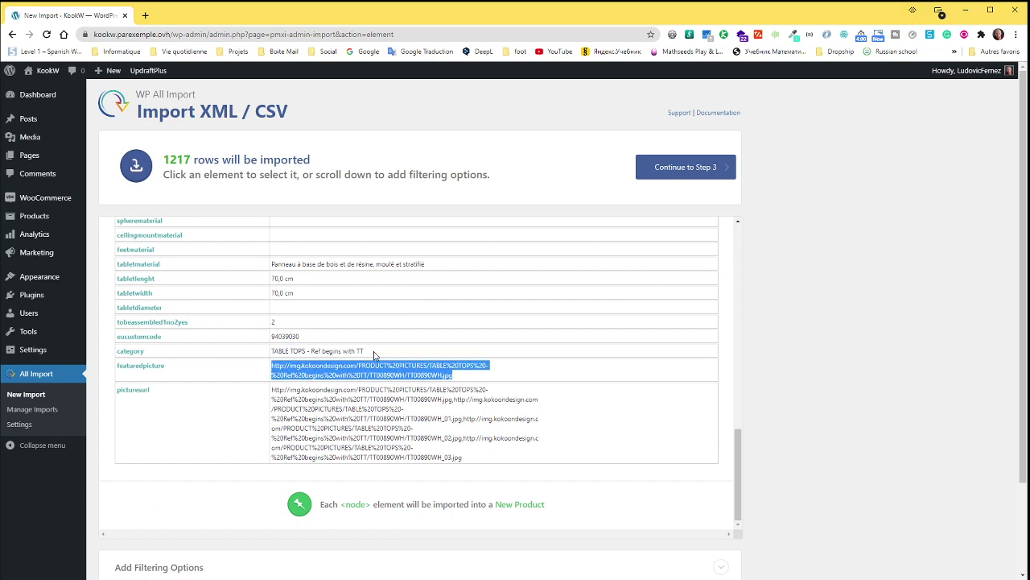
left_click_drag(372, 355, 279, 353)
Step: Continue to Step 3 of the import and look over the template's mapping sections
scroll(553, 388, "down", 2)
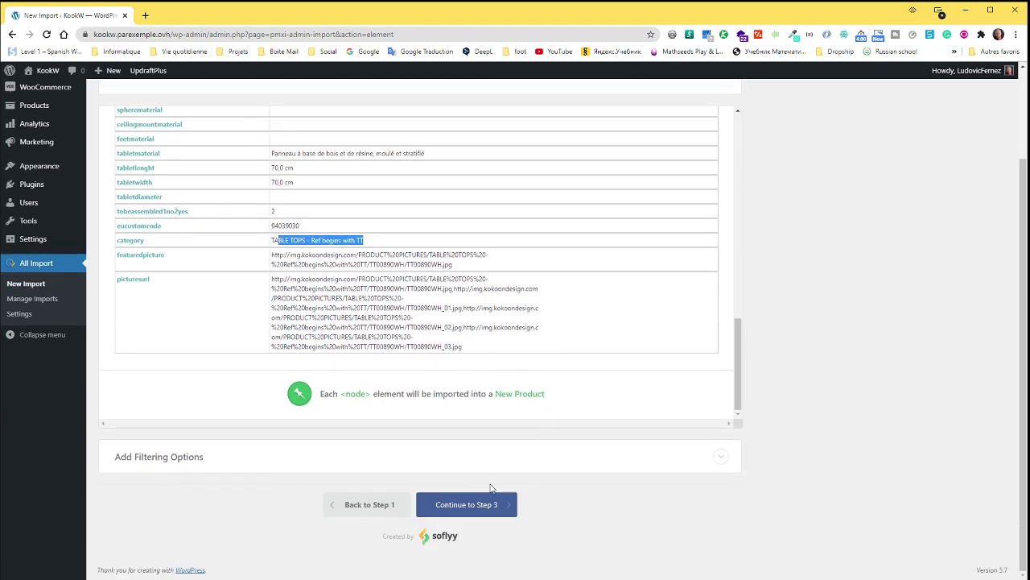
left_click(463, 506)
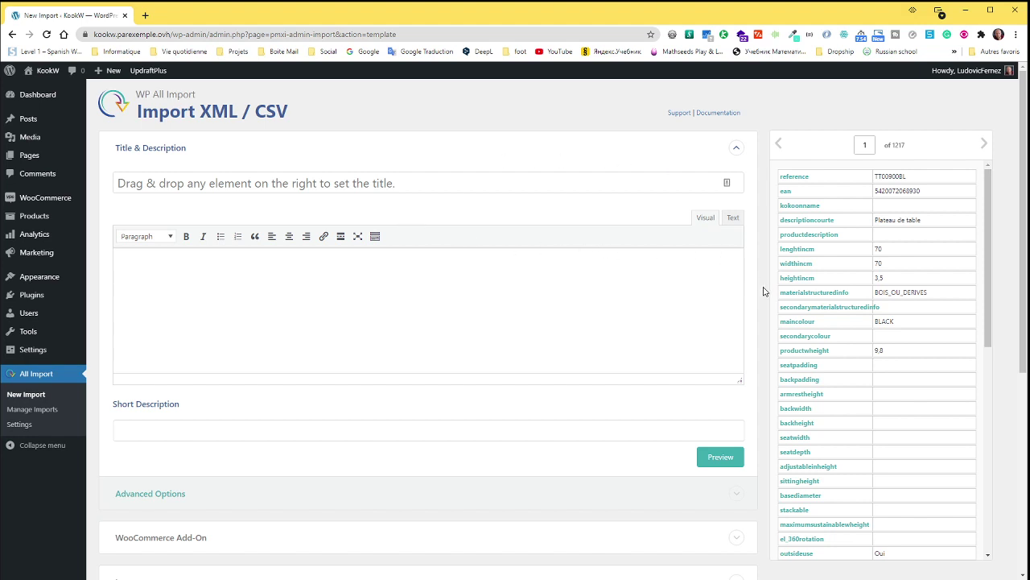
scroll(764, 291, "down", 5)
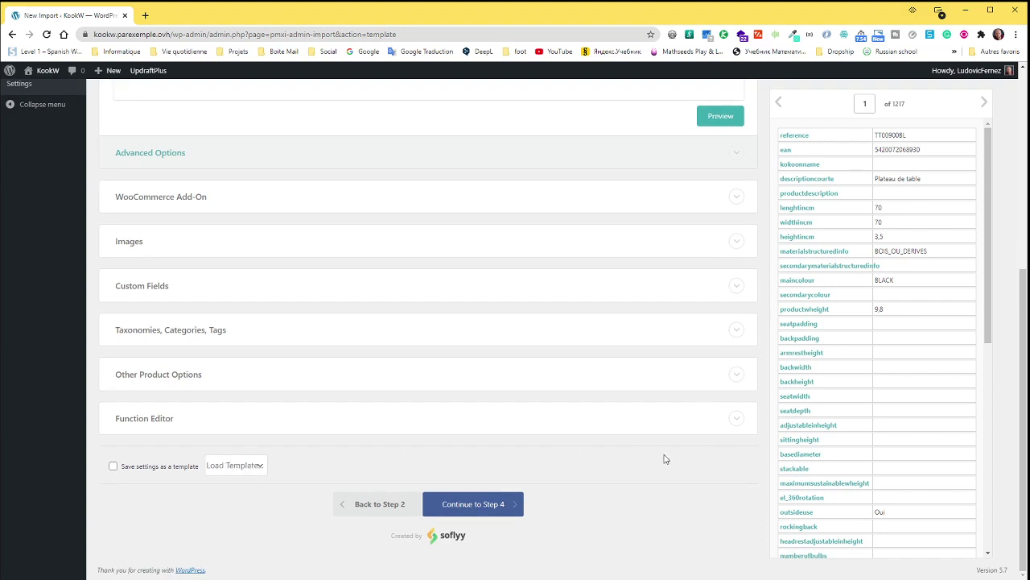
scroll(665, 457, "up", 4)
scroll(755, 488, "up", 1)
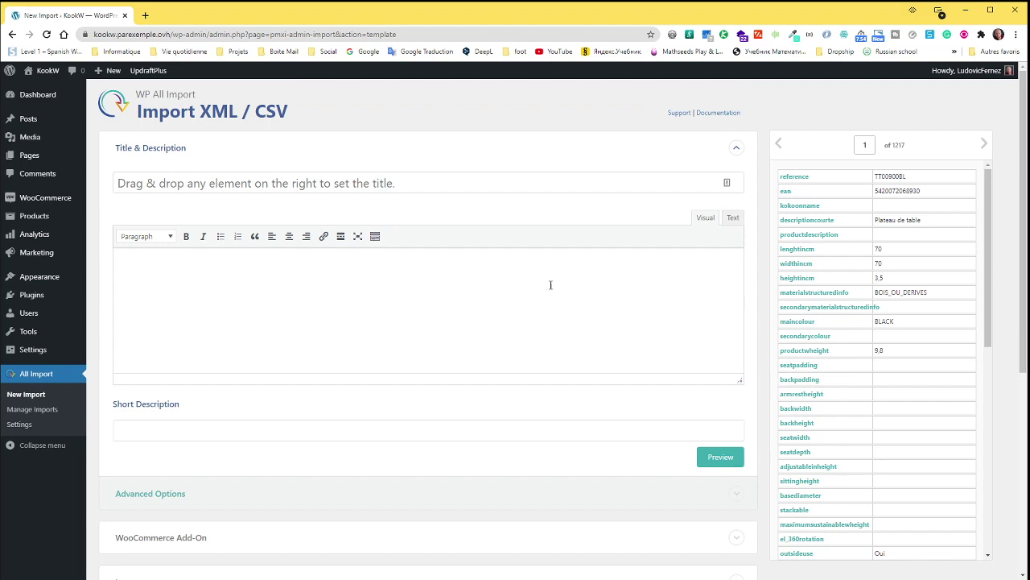
Step: Map the product title to "{kokoonname[1]} - {descriptioncourte[1]}" and the main description to {productdescription[1]}
left_click(149, 183)
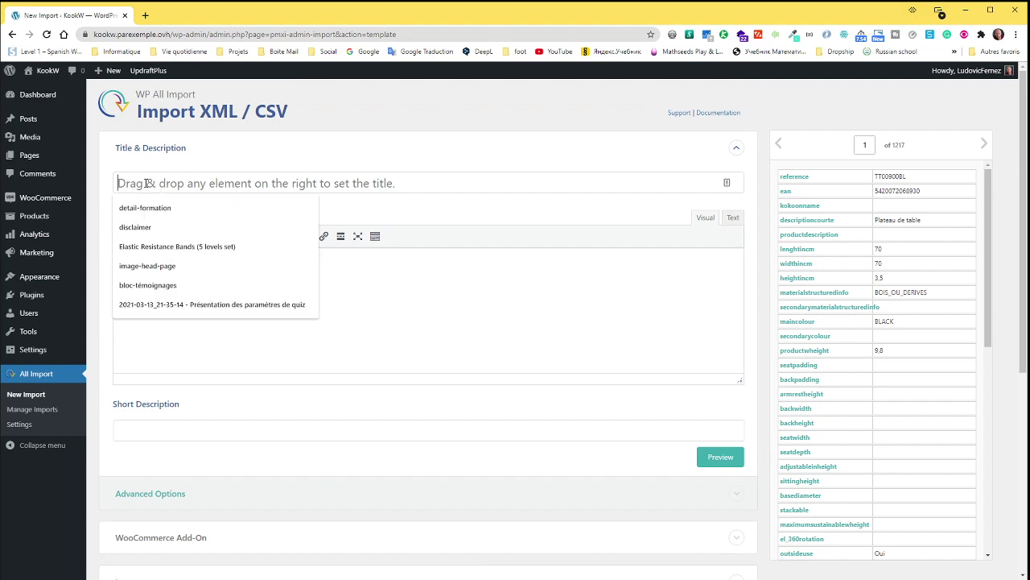
left_click(420, 137)
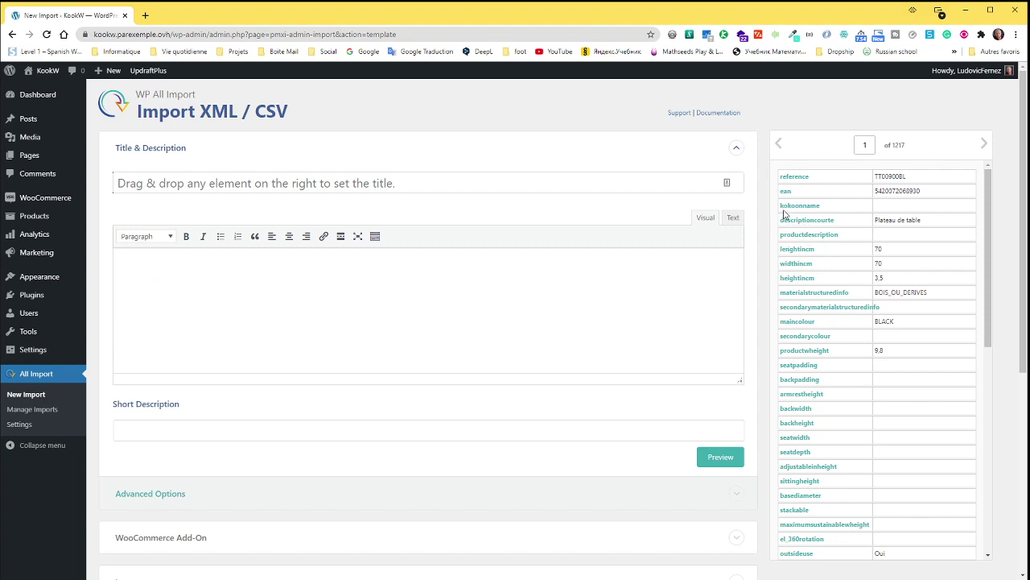
left_click_drag(801, 207, 299, 185)
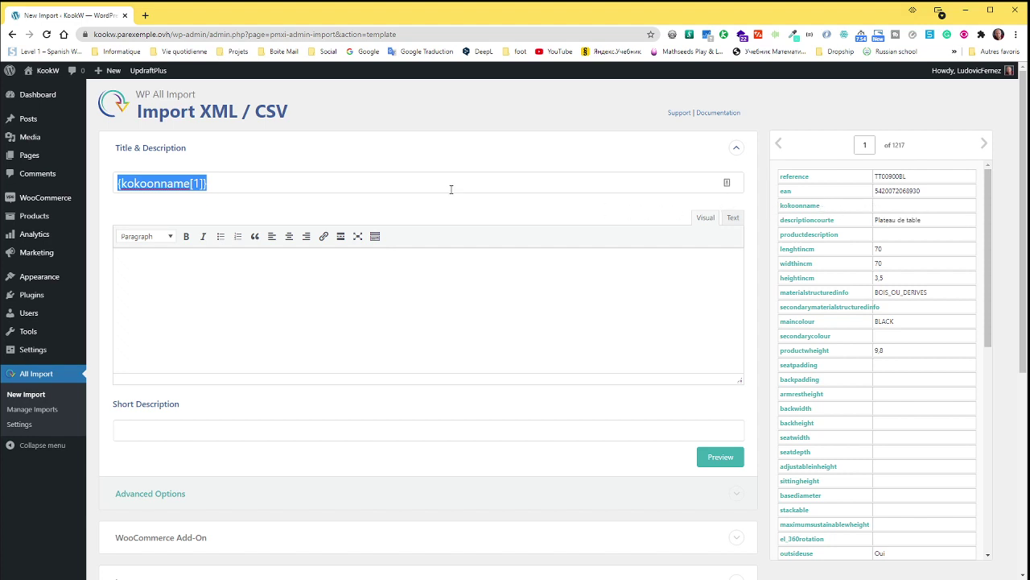
left_click(387, 183)
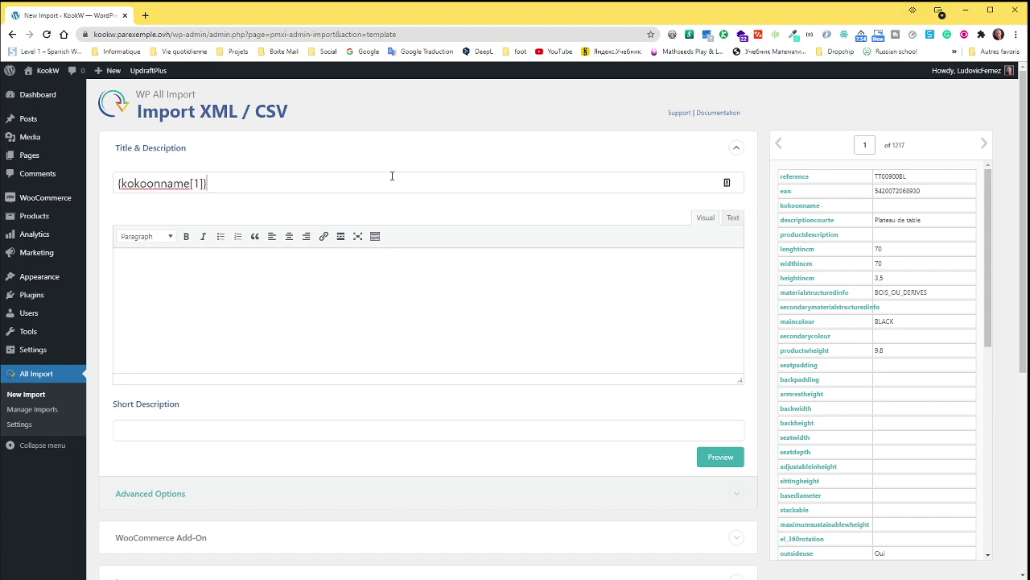
type("-")
left_click_drag(818, 226, 296, 188)
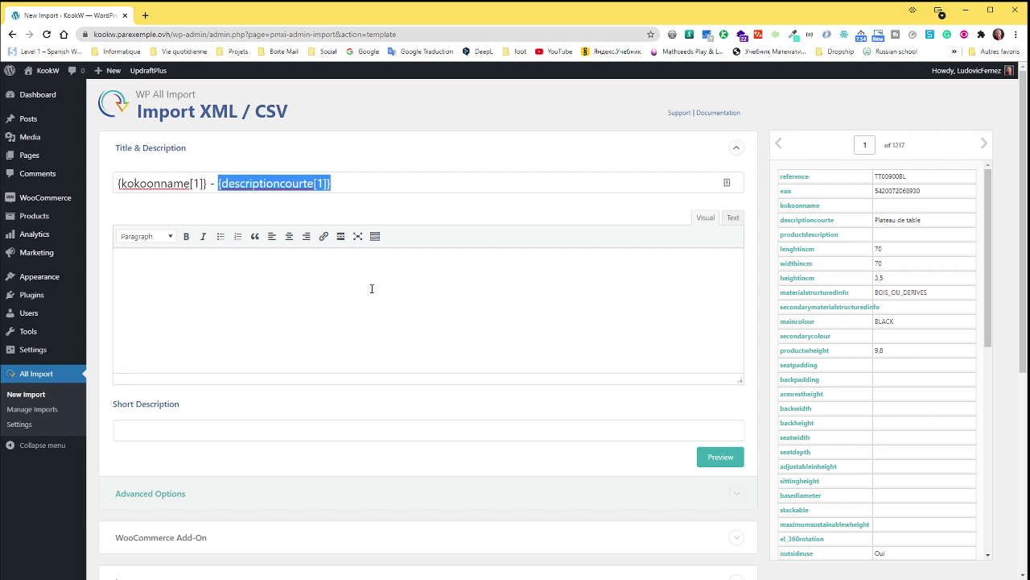
left_click_drag(804, 234, 233, 295)
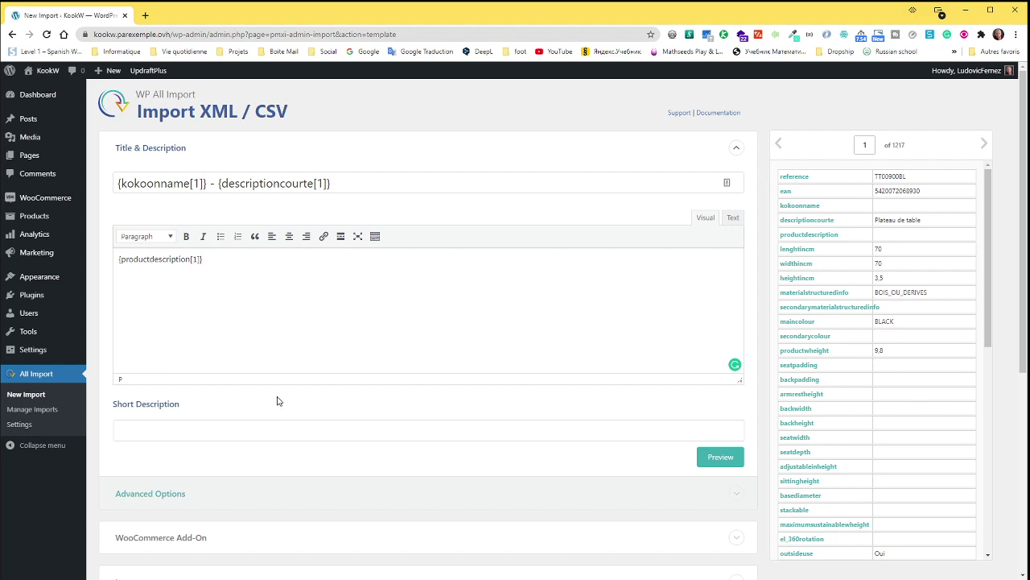
Step: Map the SKU to {reference[1]} in the WooCommerce Add-On's general settings
scroll(367, 381, "down", 3)
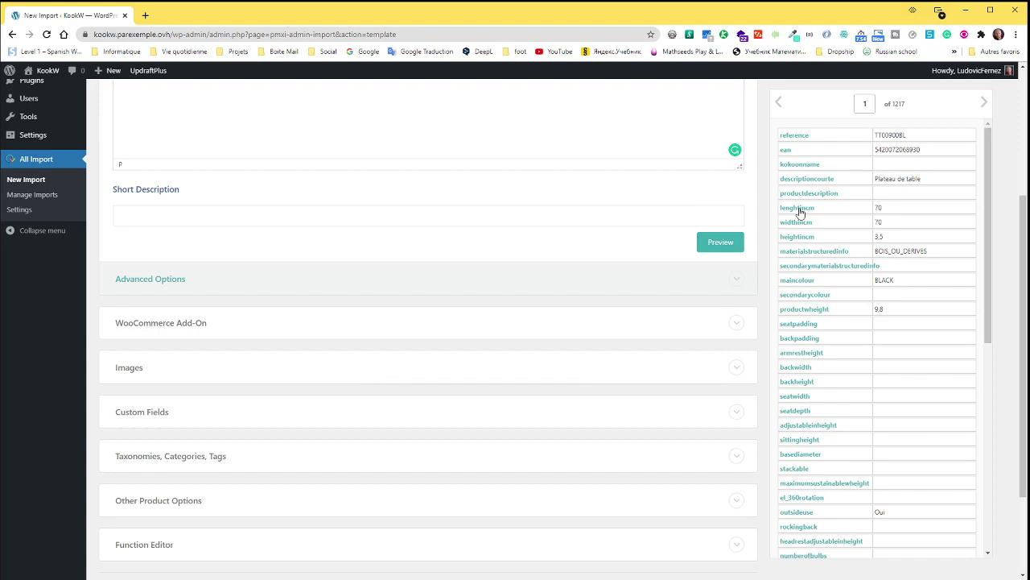
scroll(874, 378, "down", 5)
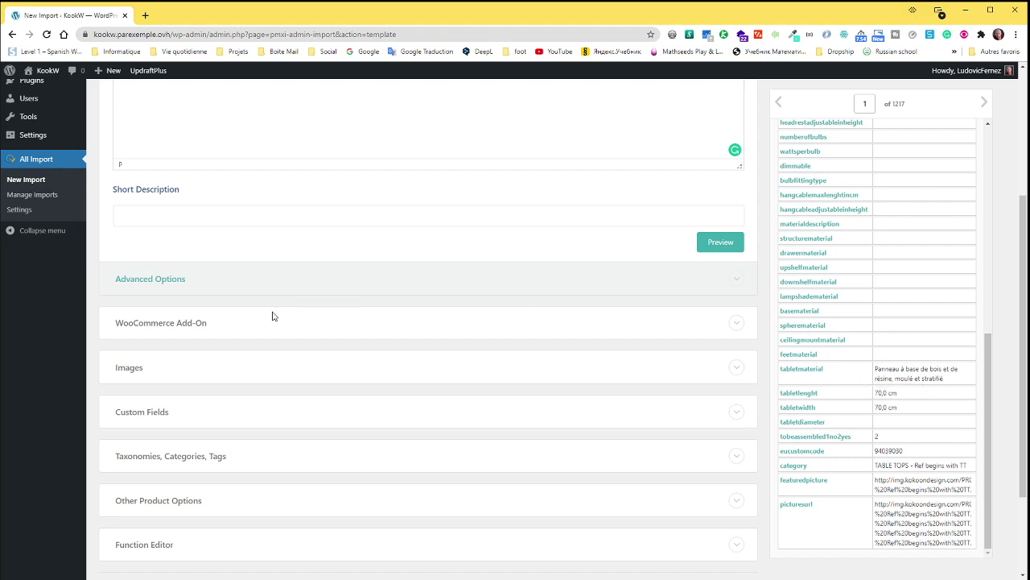
scroll(272, 316, "down", 2)
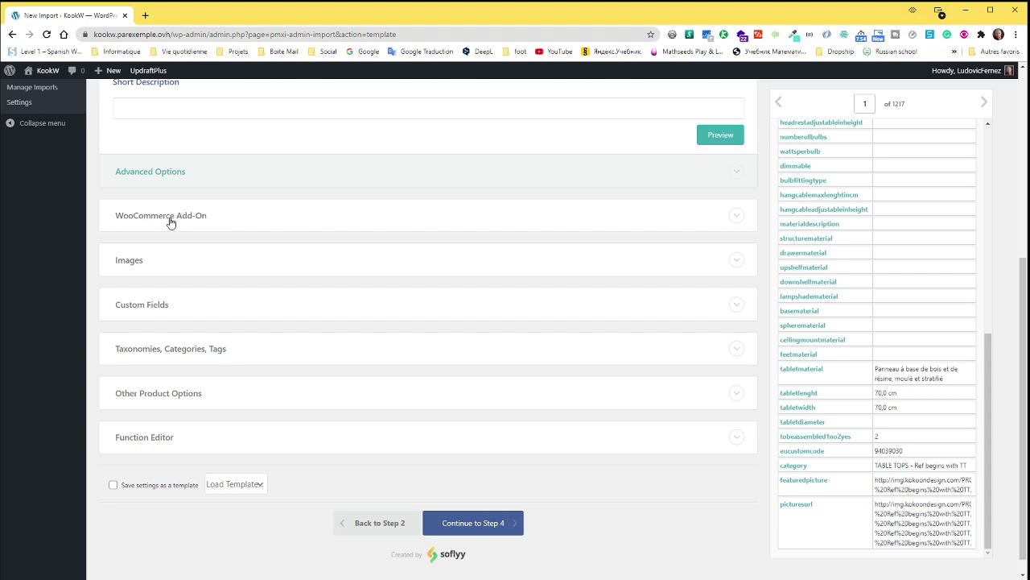
left_click(255, 220)
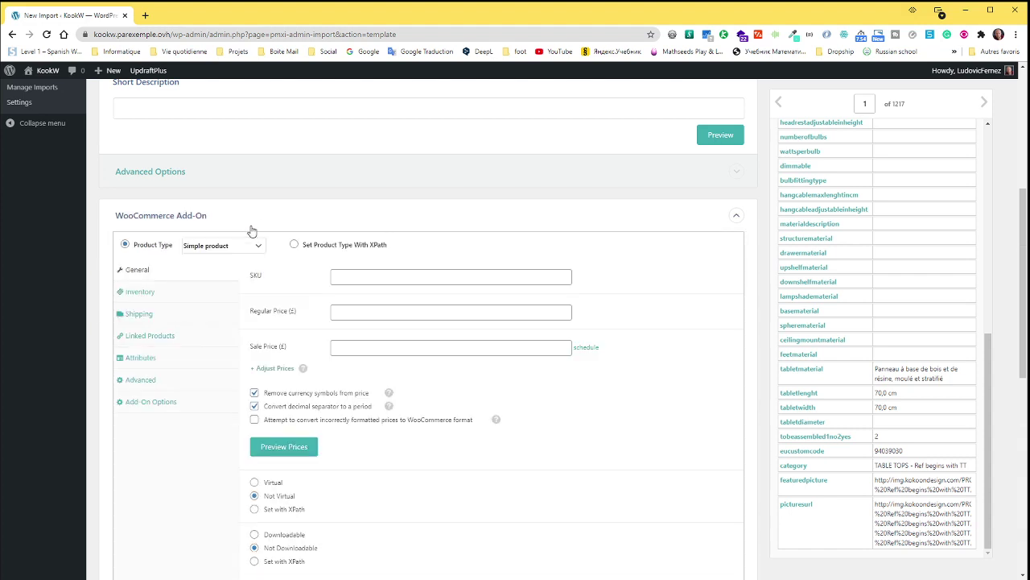
left_click(350, 278)
scroll(704, 333, "up", 2)
scroll(837, 306, "up", 5)
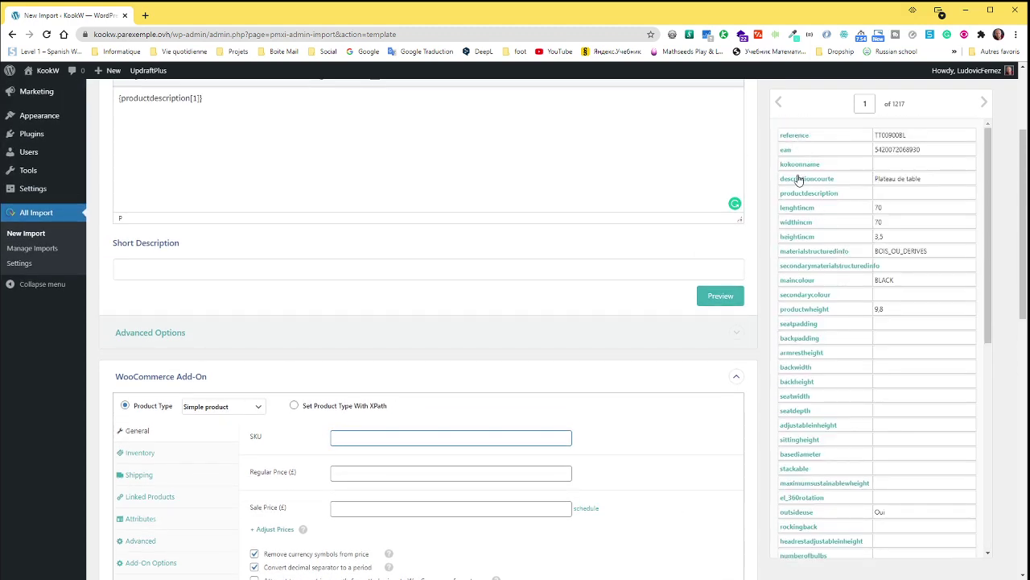
left_click_drag(798, 135, 393, 435)
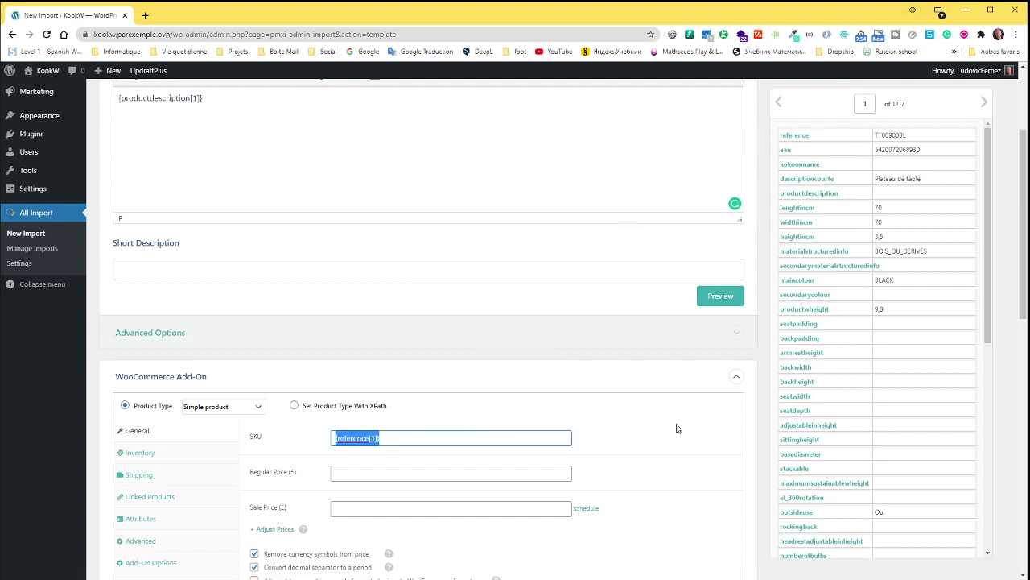
Step: Load the saved one_click_import template into the import settings
scroll(668, 422, "down", 2)
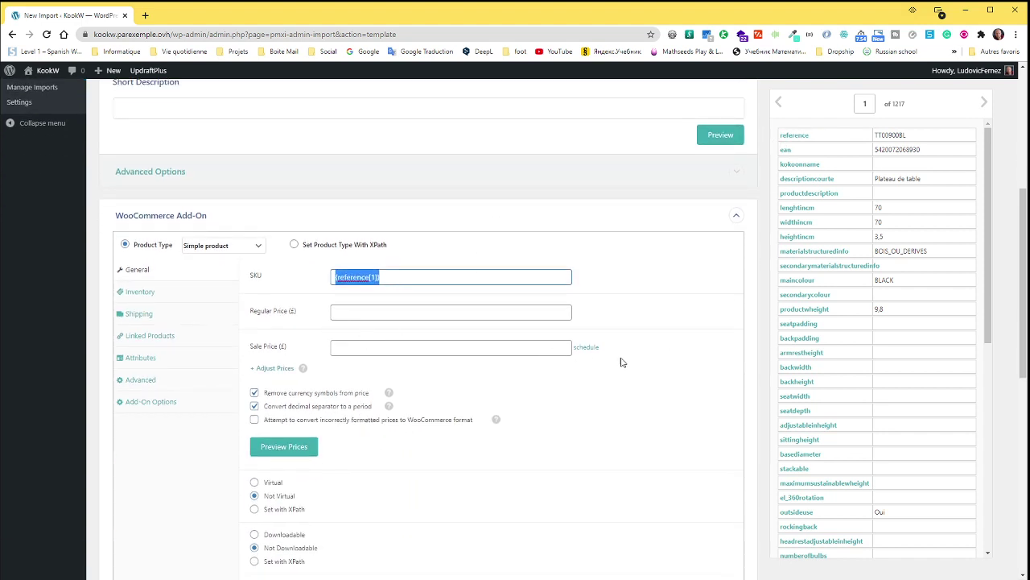
scroll(704, 370, "down", 3)
scroll(853, 375, "down", 2)
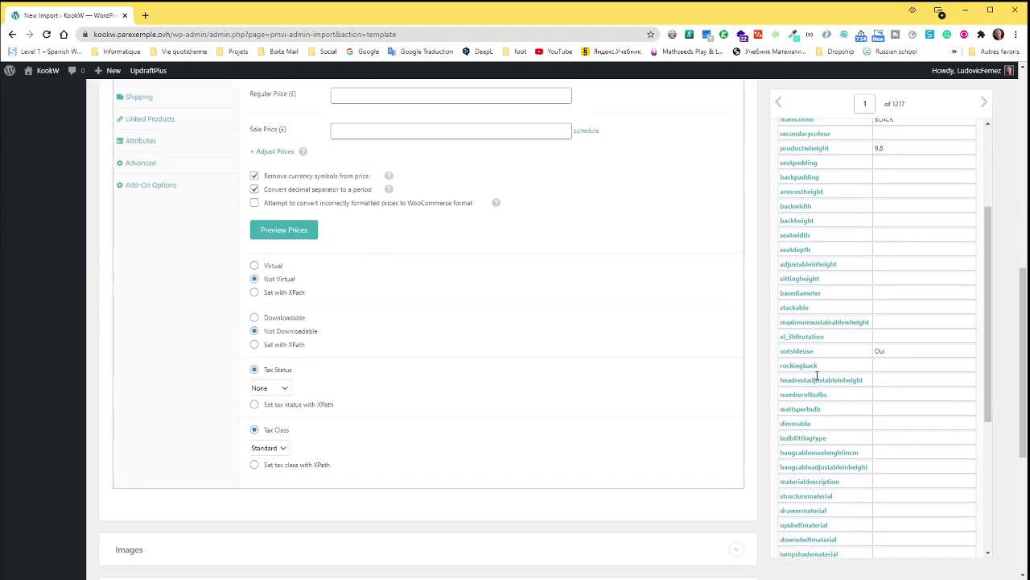
scroll(725, 282, "down", 1)
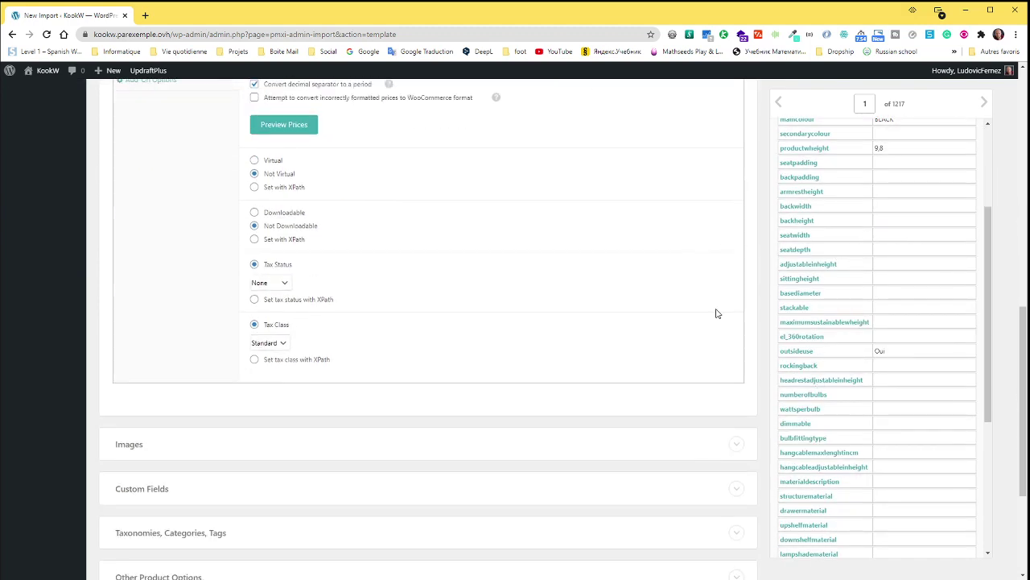
scroll(532, 233, "down", 2)
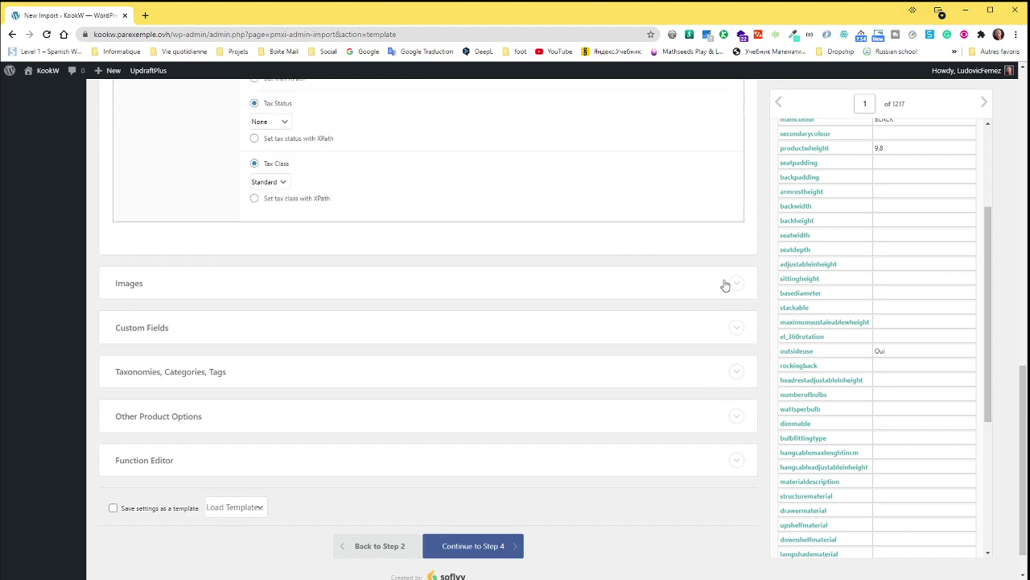
scroll(767, 304, "down", 1)
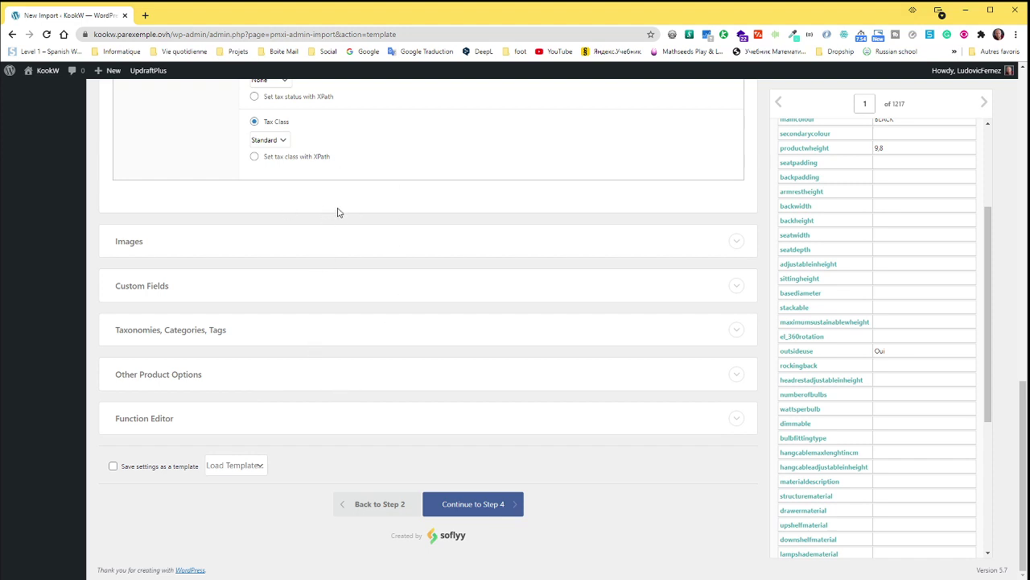
left_click(256, 469)
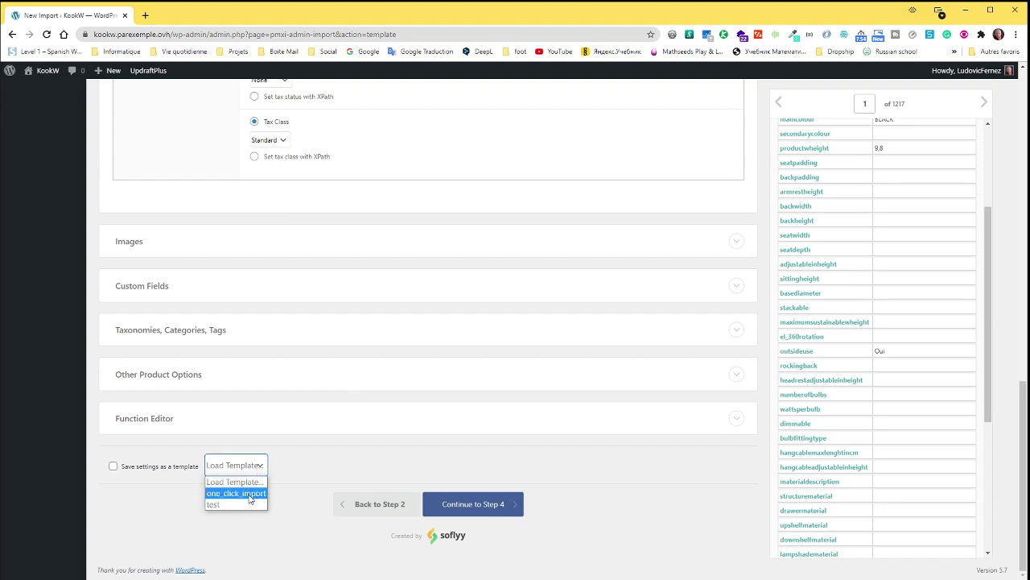
left_click(249, 494)
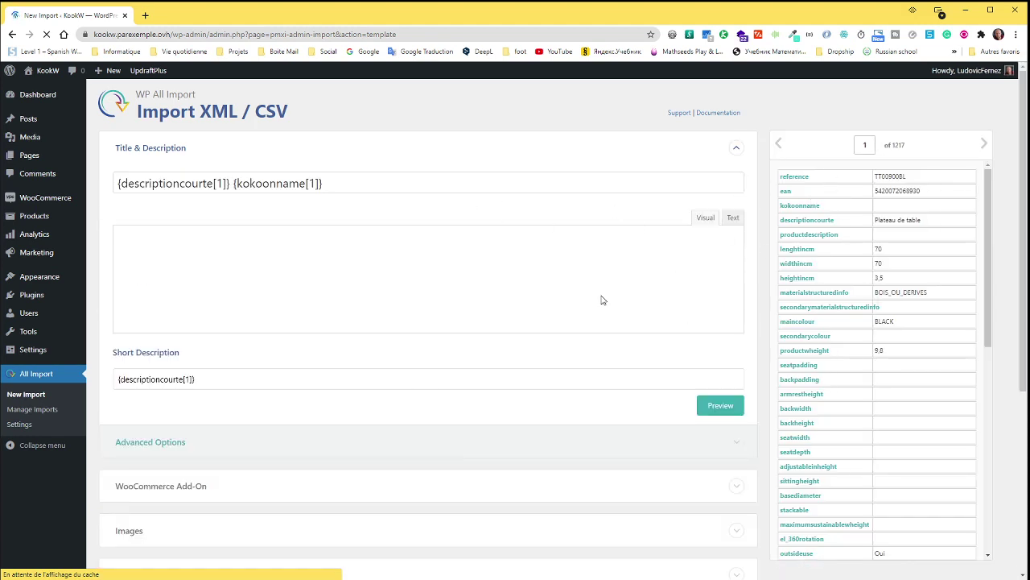
Step: Check the saved template choices and template name, and review the loaded title and description mappings
scroll(402, 405, "down", 3)
scroll(402, 405, "up", 3)
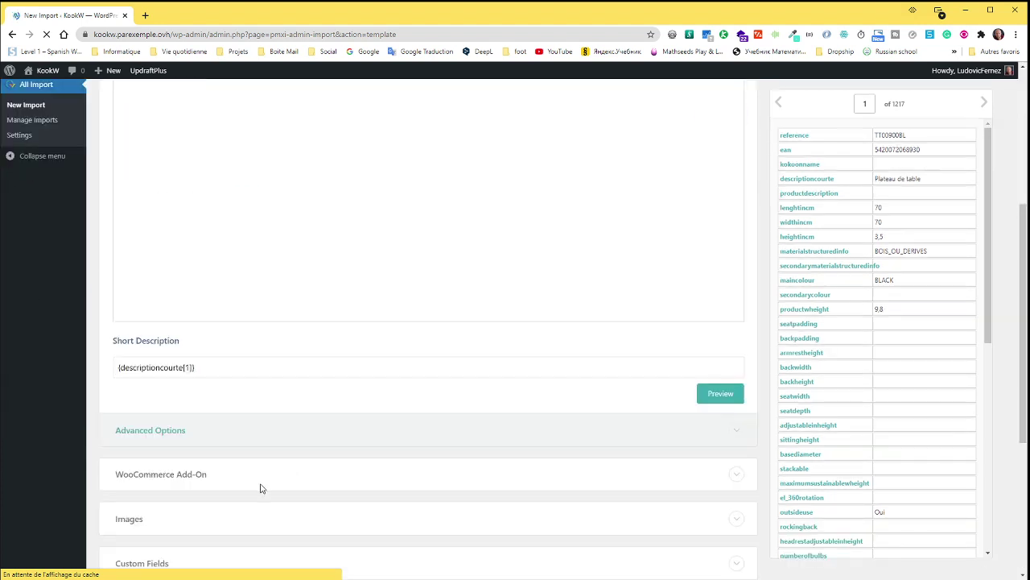
scroll(510, 320, "down", 3)
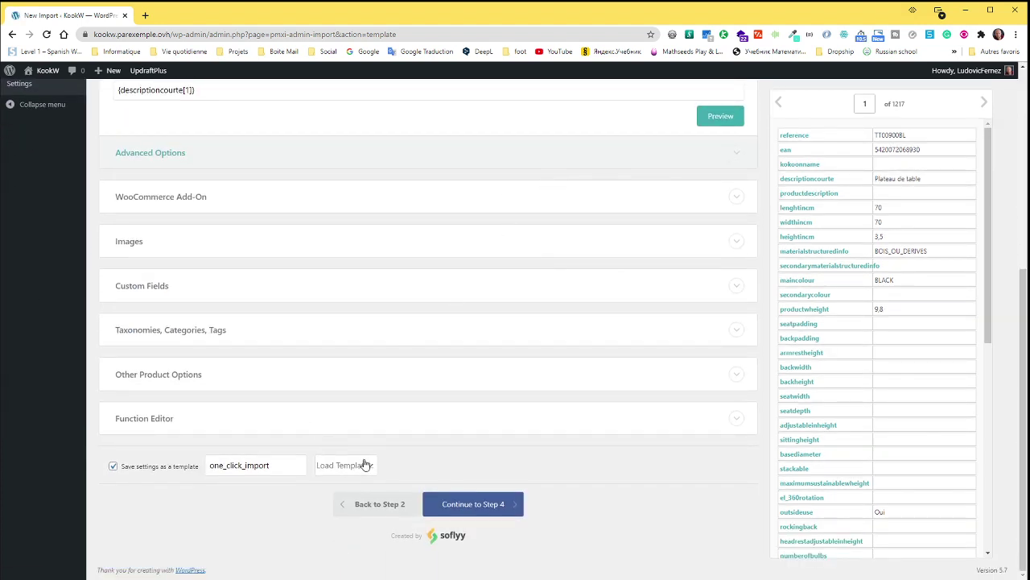
left_click(368, 468)
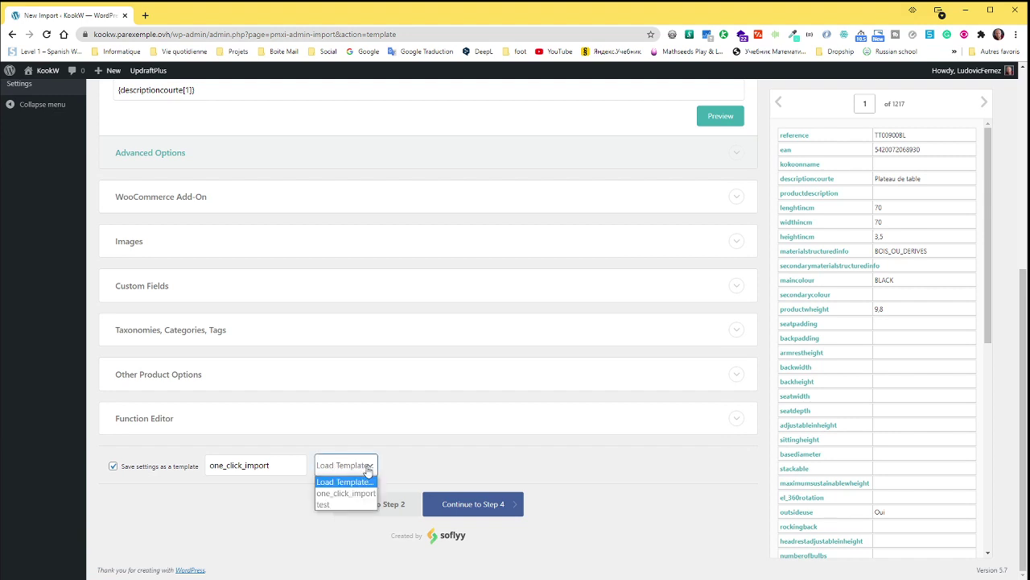
left_click(263, 503)
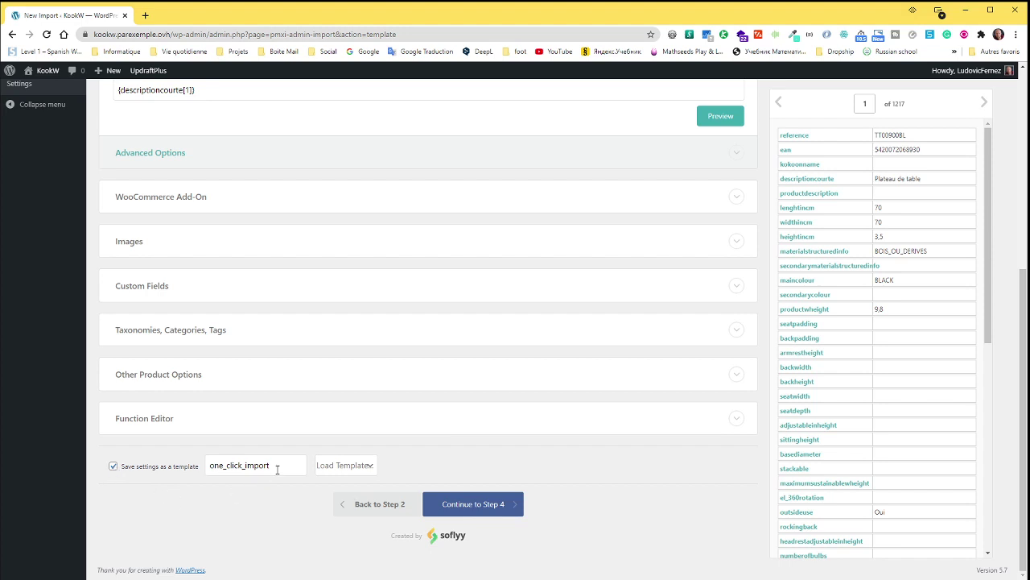
left_click_drag(277, 469, 211, 467)
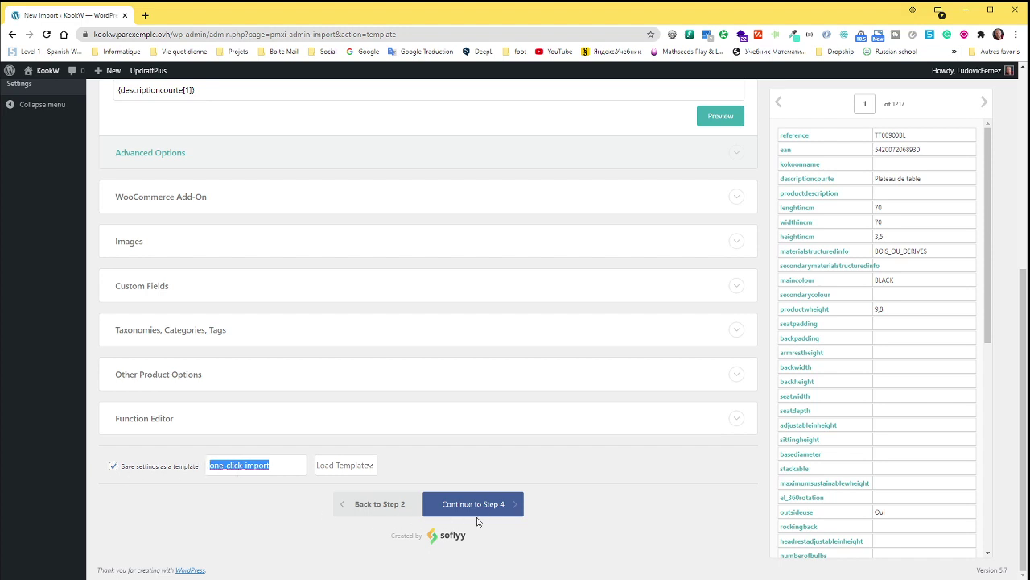
scroll(612, 443, "up", 3)
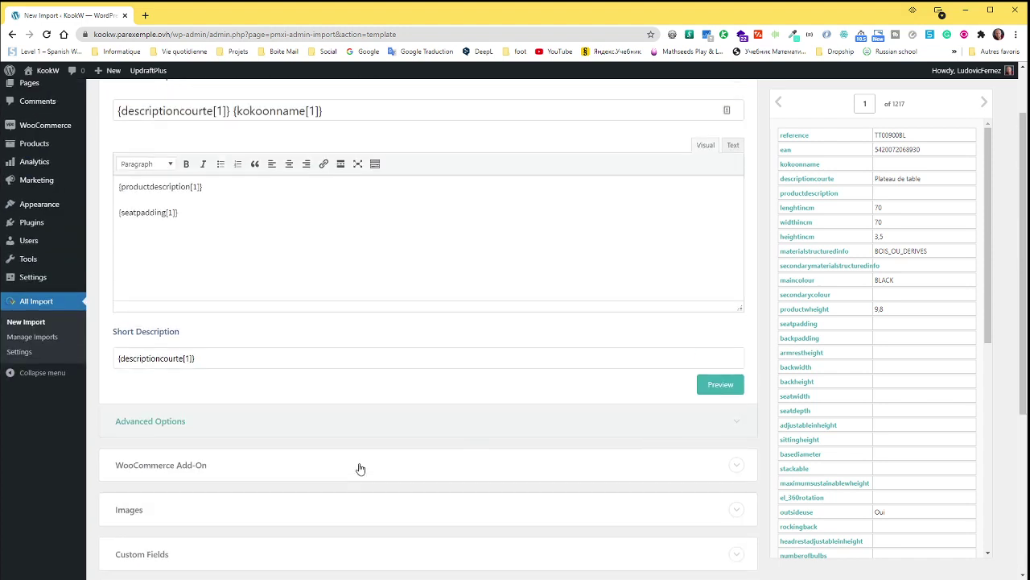
scroll(260, 244, "up", 1)
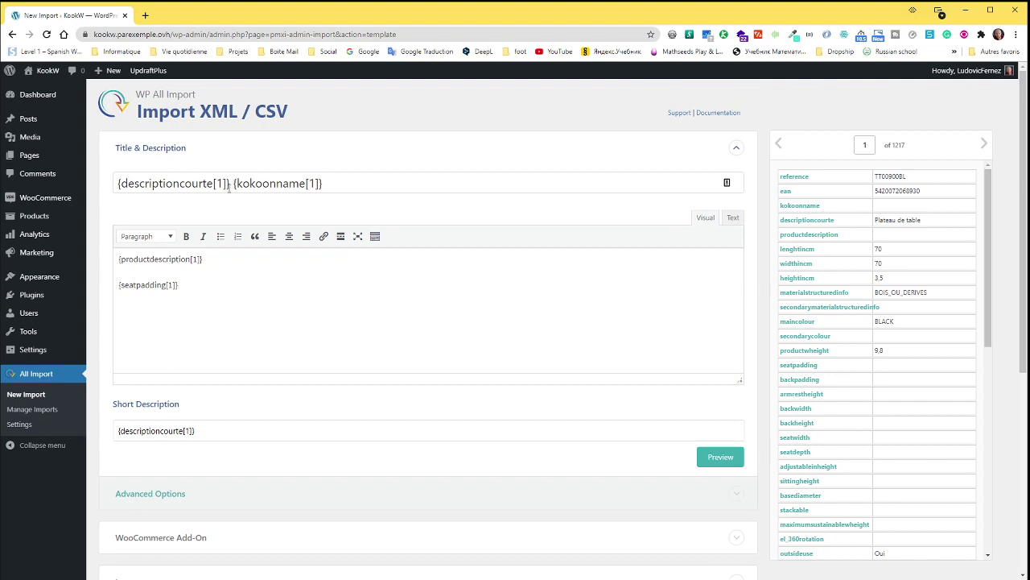
left_click_drag(233, 184, 324, 185)
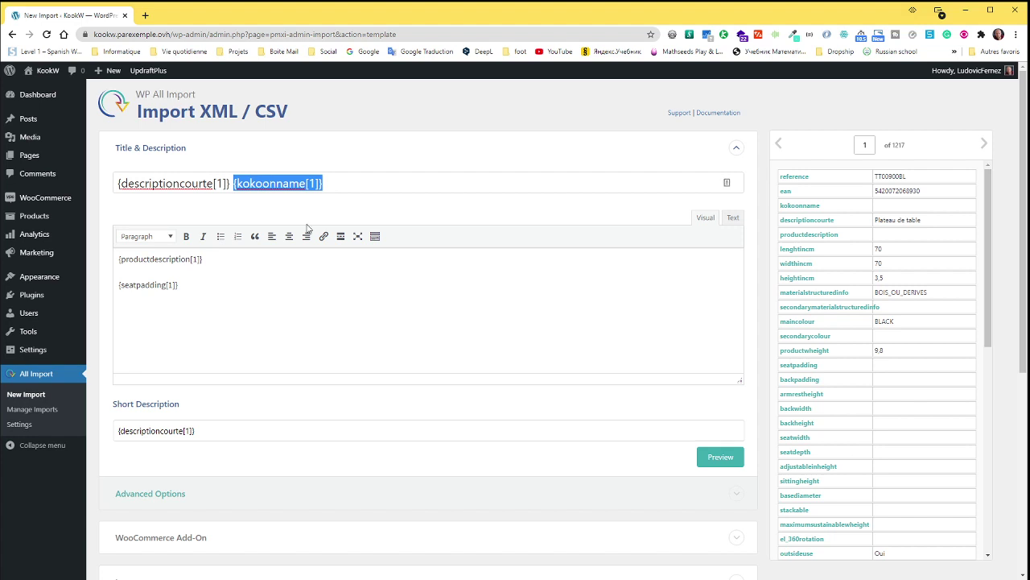
scroll(233, 267, "down", 3)
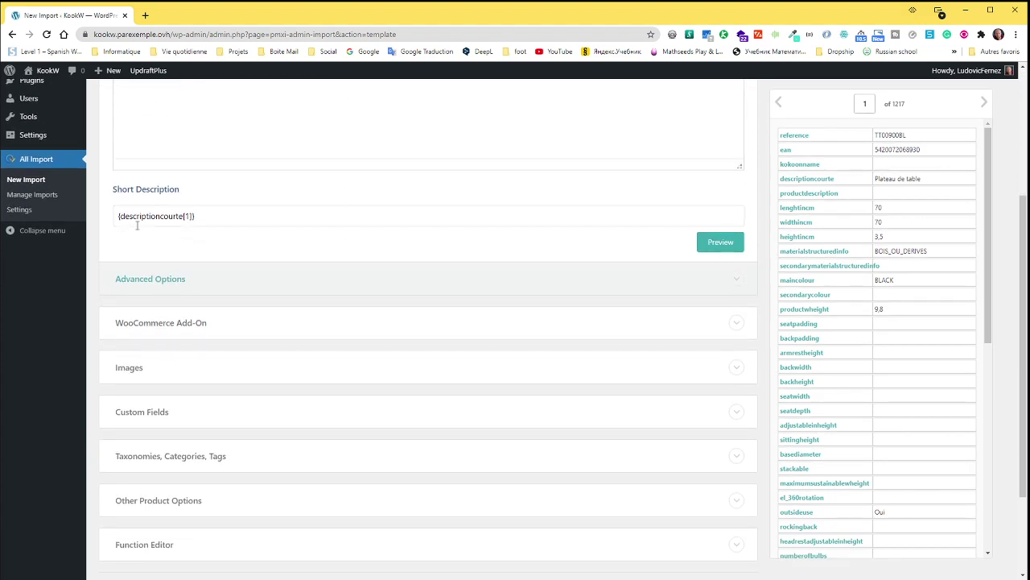
Step: Examine the WooCommerce Add-On, Images and Custom Fields sections, comparing the image mapping with the file's picturesurl column
scroll(150, 237, "down", 2)
left_click(201, 219)
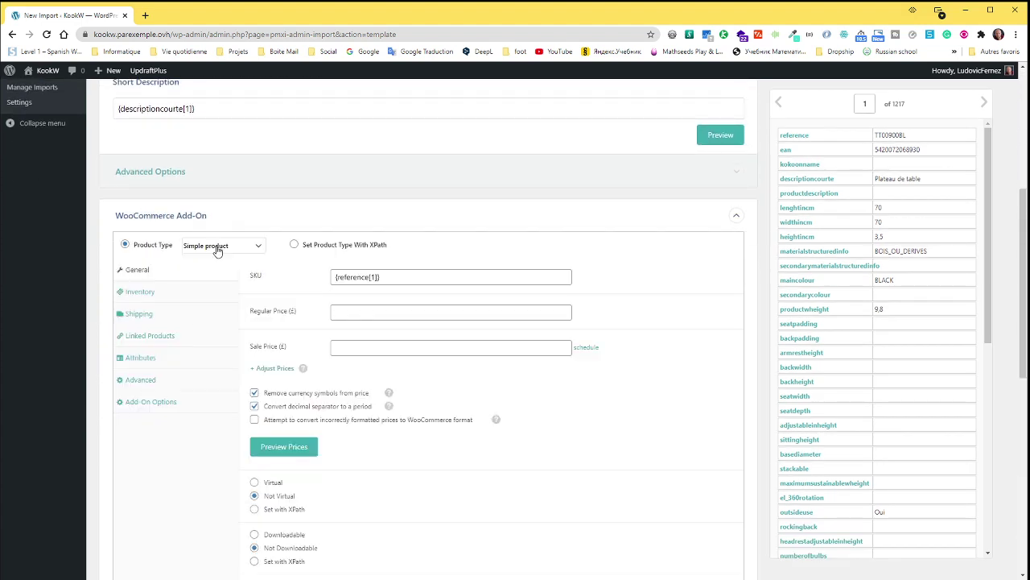
scroll(268, 320, "down", 1)
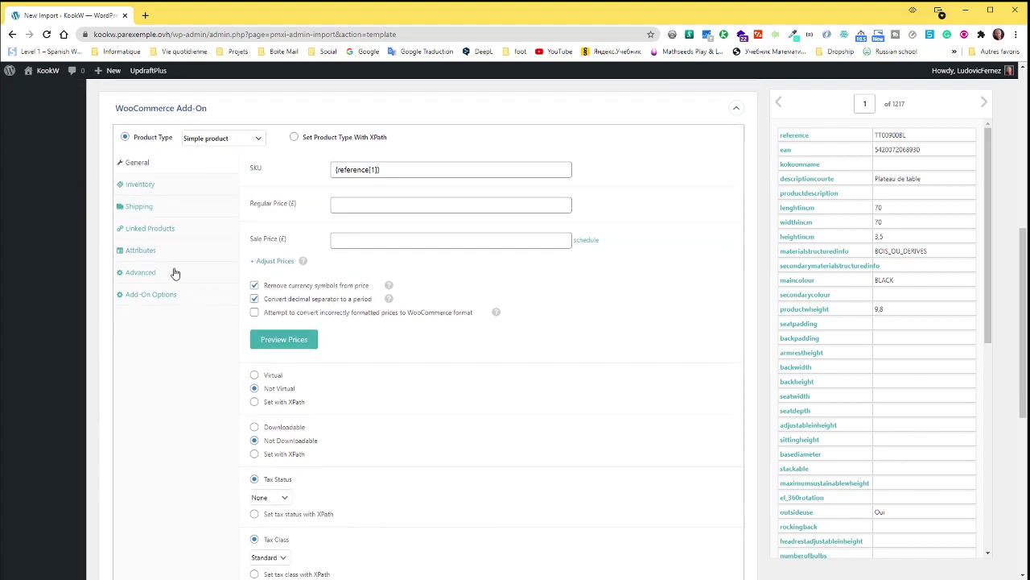
scroll(360, 331, "down", 2)
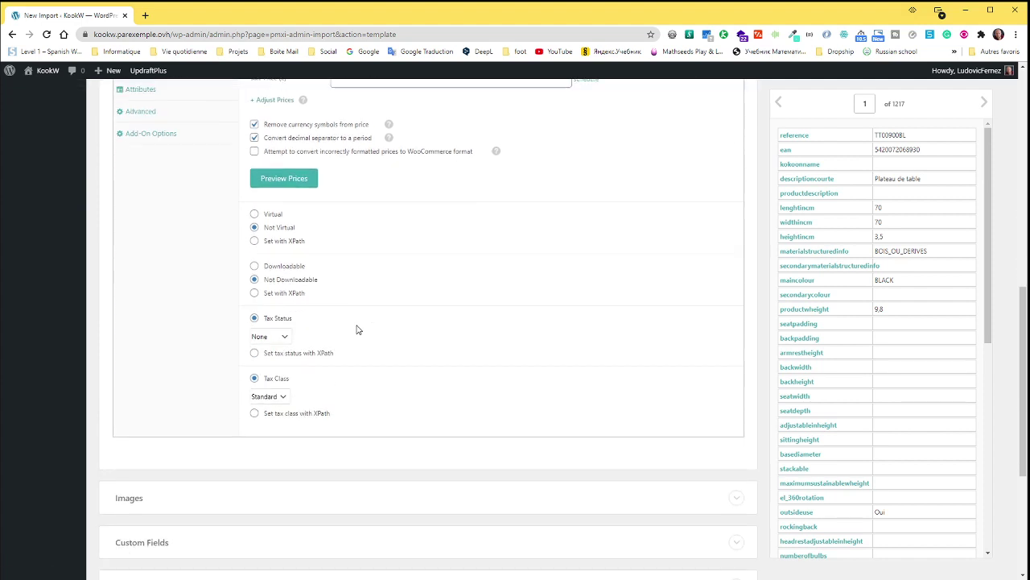
scroll(326, 391, "down", 2)
left_click(735, 338)
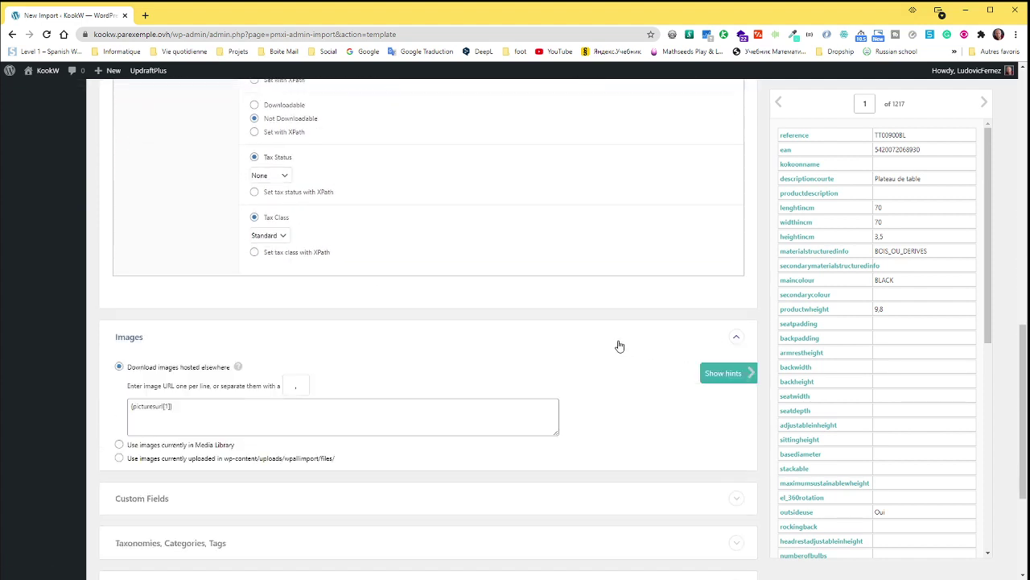
scroll(483, 301, "down", 2)
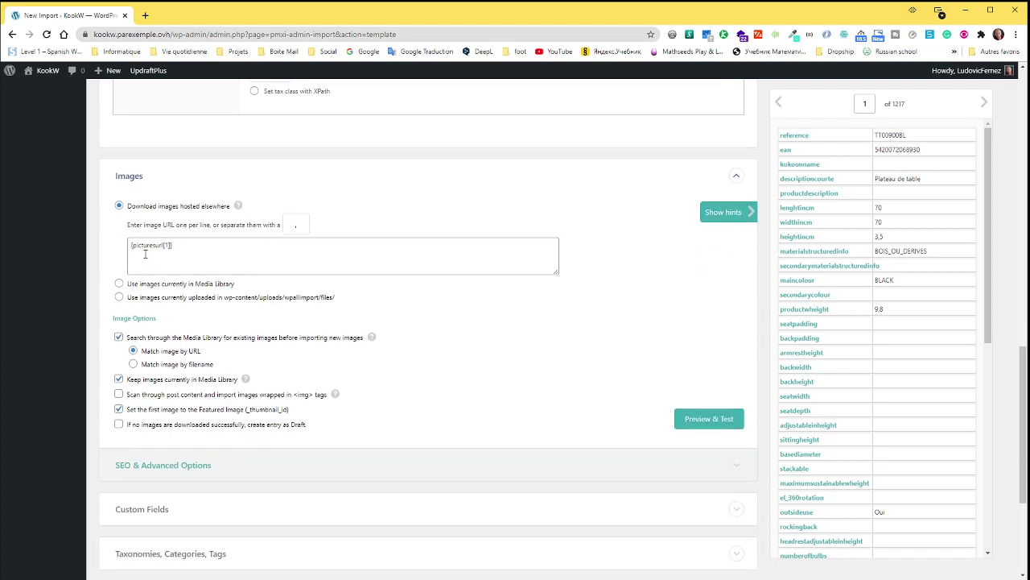
left_click_drag(182, 249, 130, 247)
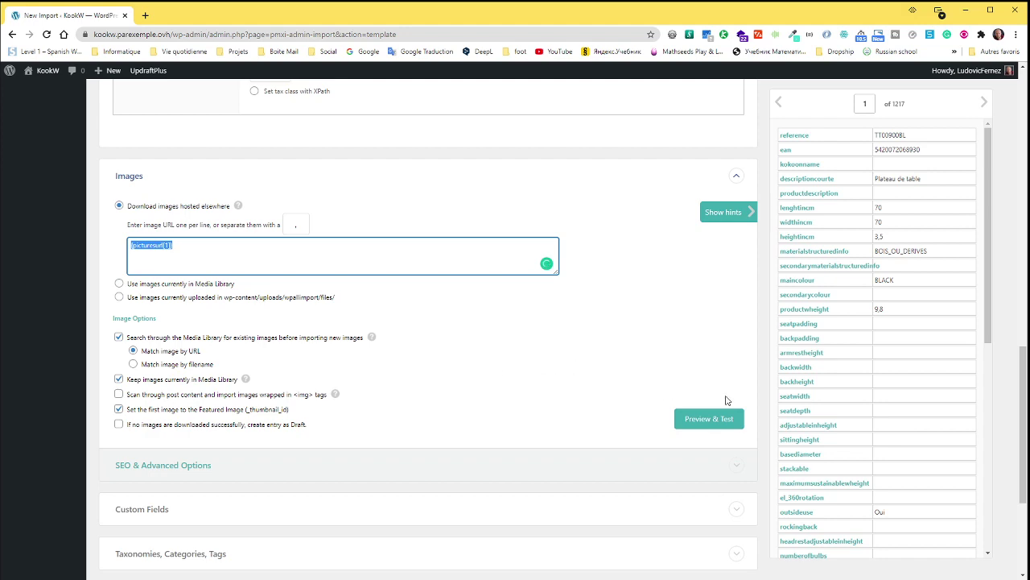
scroll(871, 403, "down", 4)
scroll(871, 403, "down", 2)
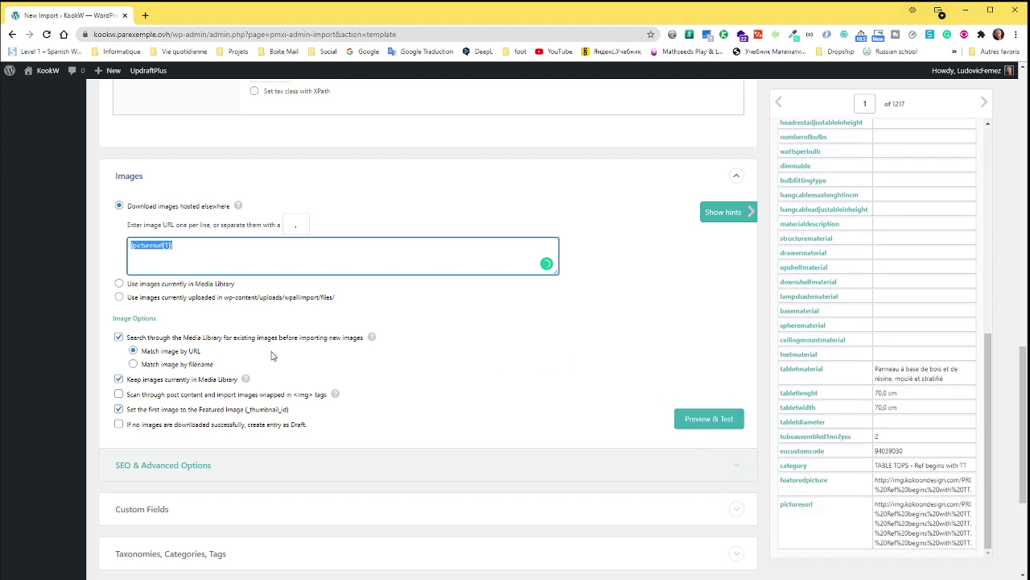
scroll(251, 358, "down", 2)
left_click(182, 351)
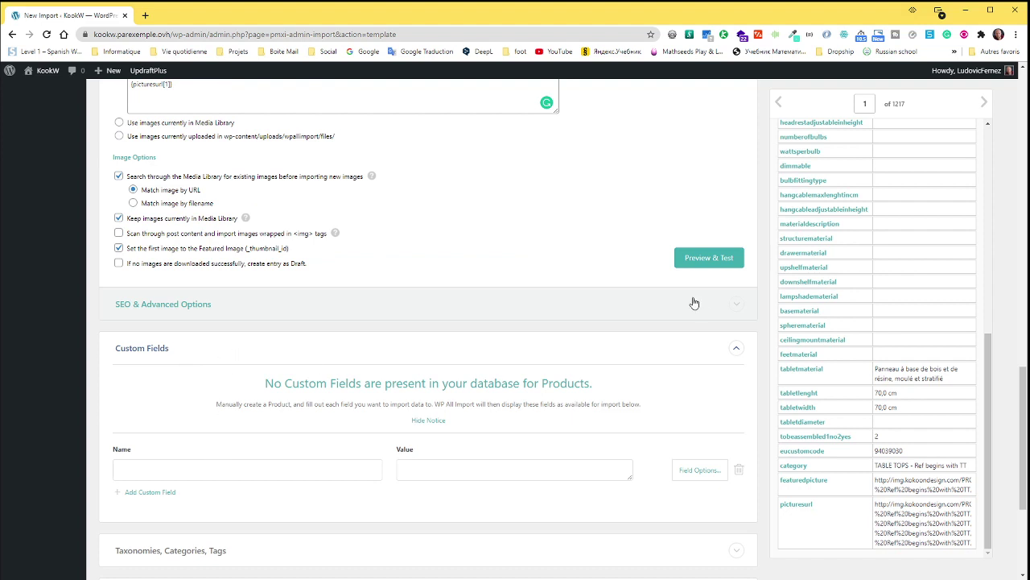
left_click(315, 349)
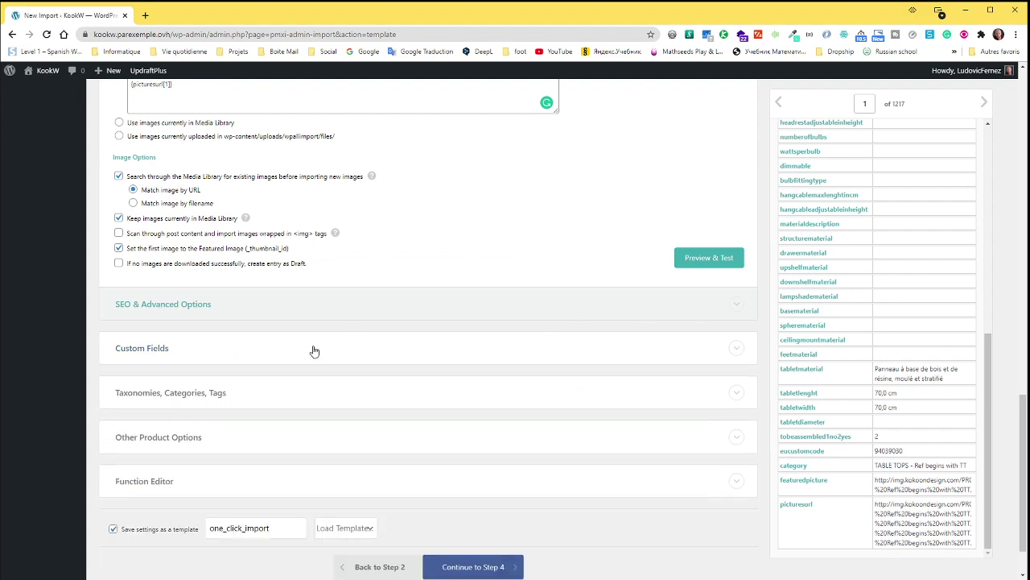
Step: Map the single product category to {category[1]} in the taxonomy settings and continue to Step 4
left_click(223, 395)
scroll(241, 362, "down", 2)
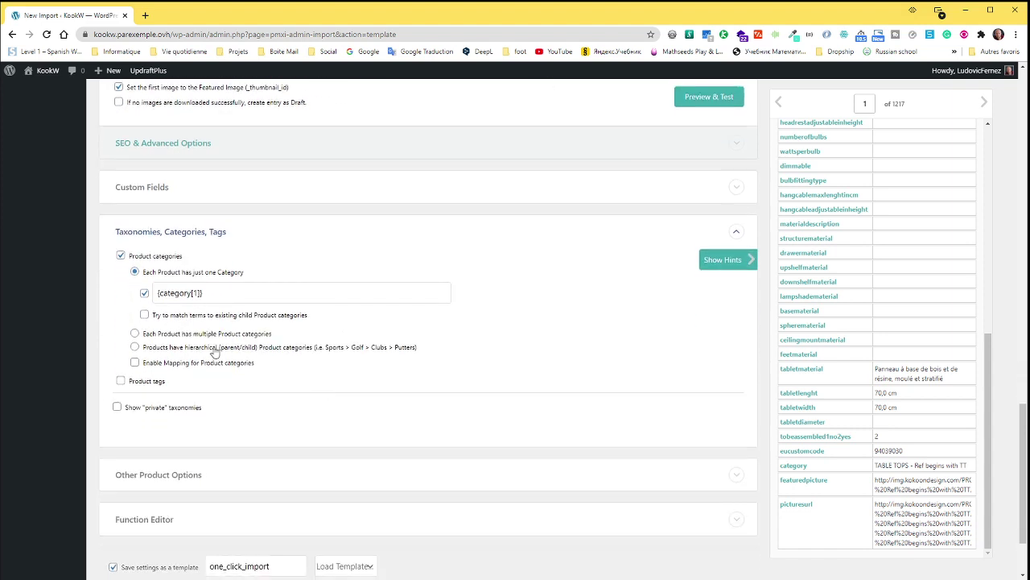
left_click_drag(192, 293, 157, 293)
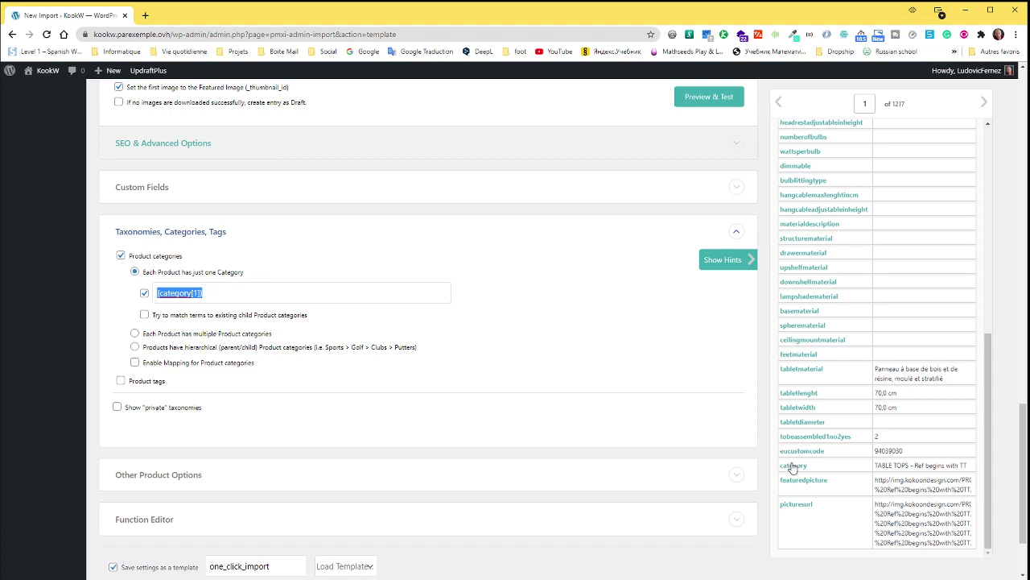
left_click_drag(793, 465, 248, 299)
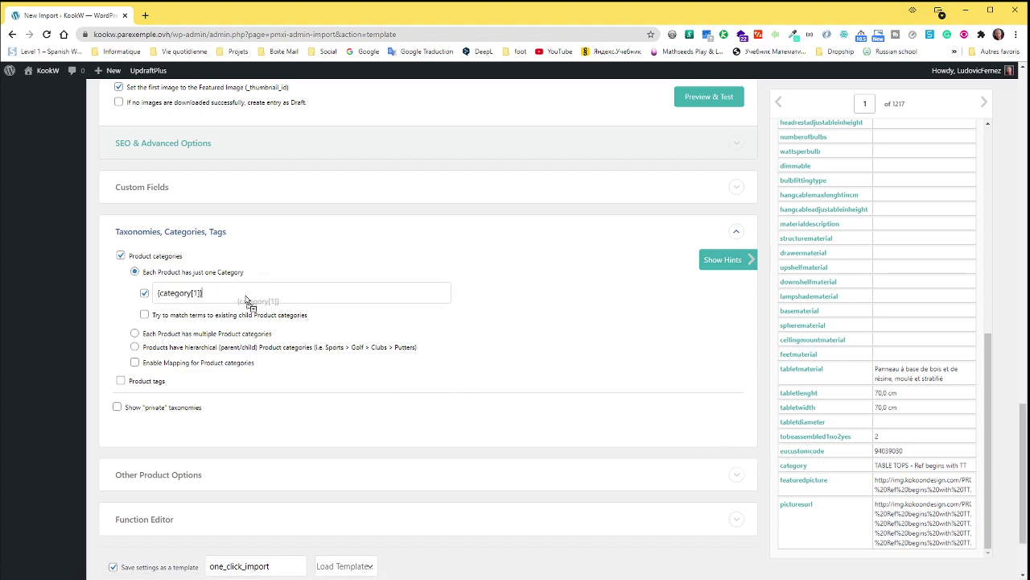
scroll(463, 322, "down", 2)
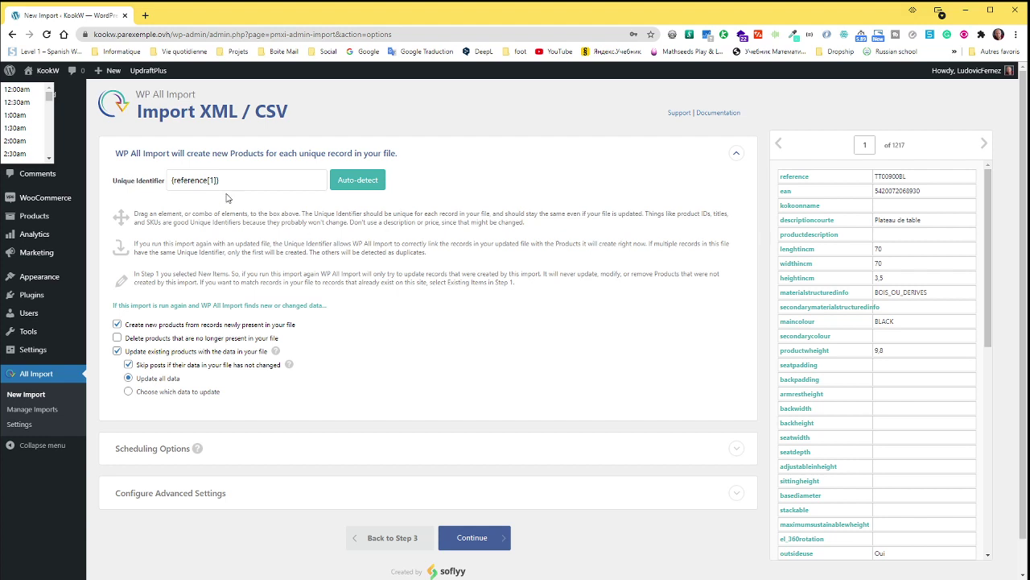
Step: Examine the unique identifier and the selectable data for updating existing products, leaving the import on "Update all data"
left_click_drag(230, 181, 172, 180)
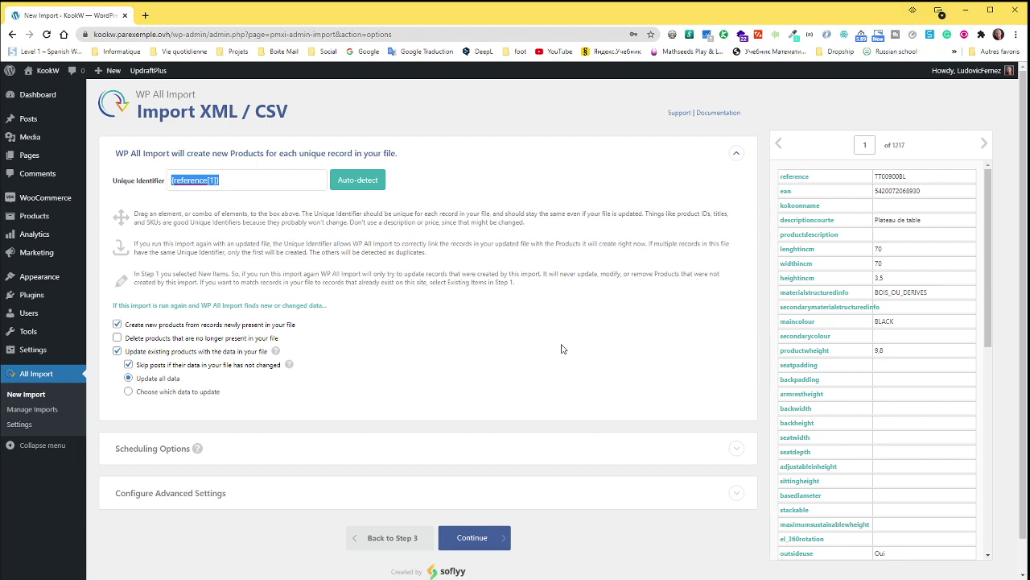
left_click(128, 392)
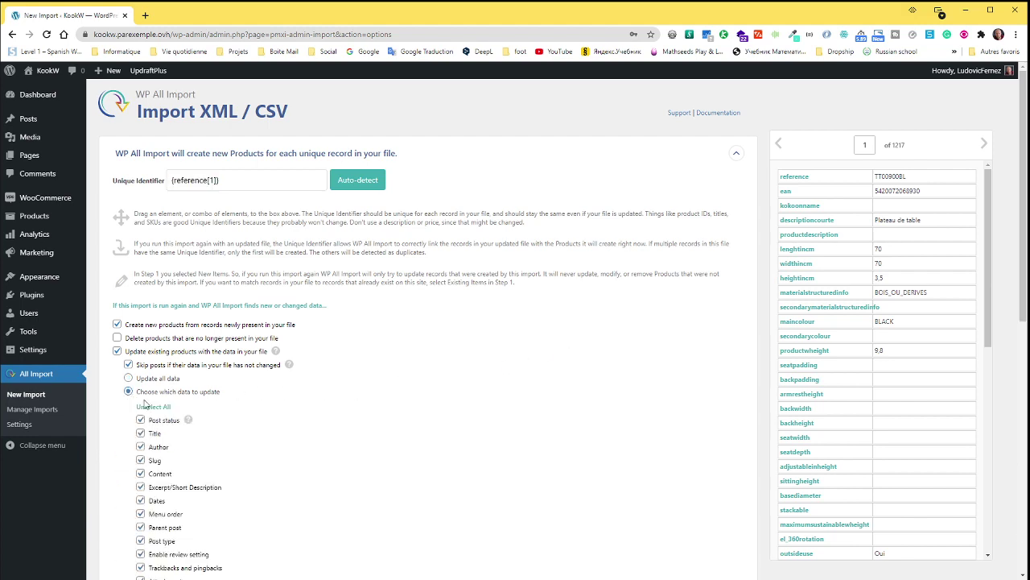
scroll(203, 428, "down", 1)
scroll(203, 428, "down", 1)
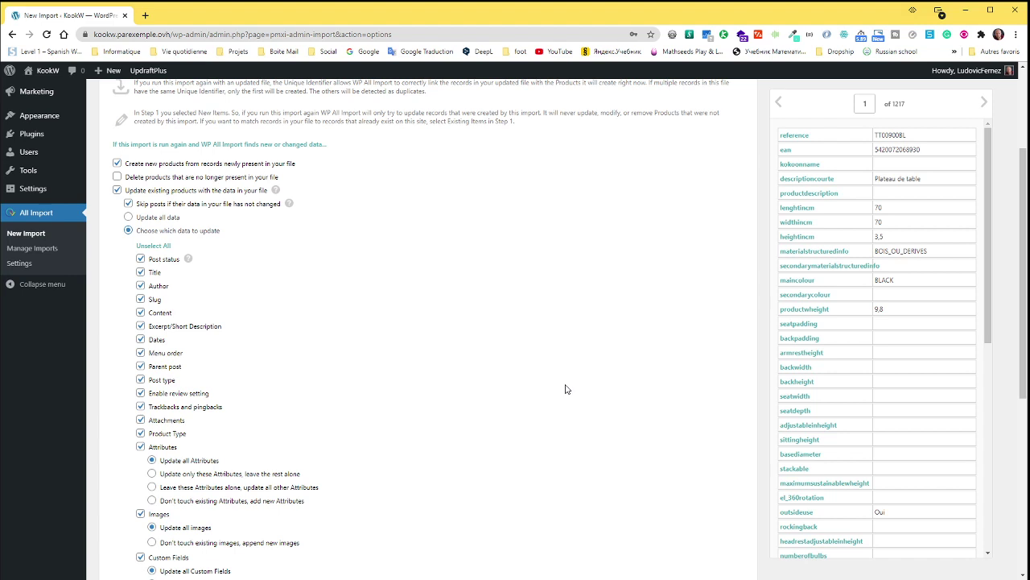
left_click(128, 217)
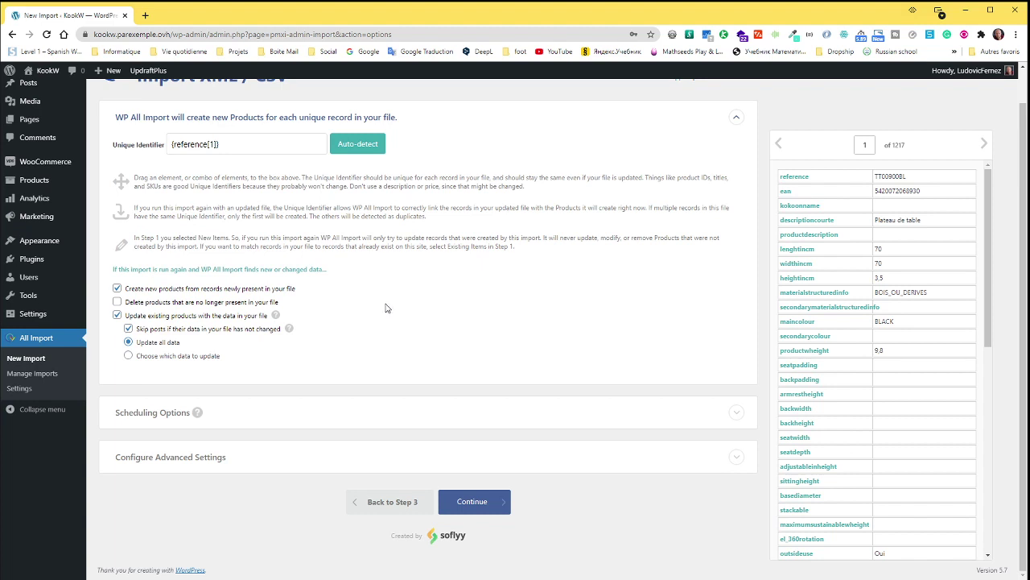
left_click(128, 356)
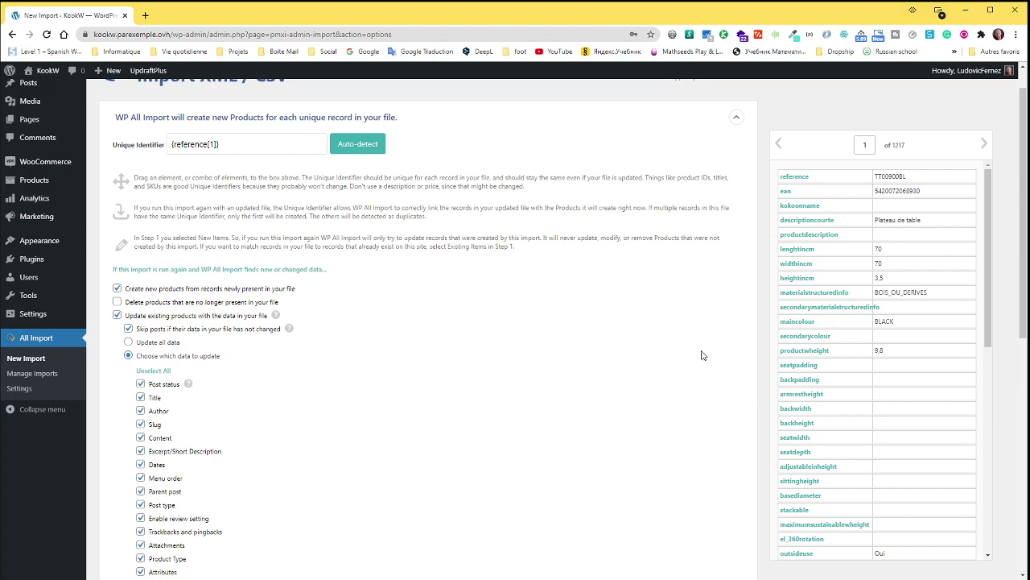
left_click(146, 343)
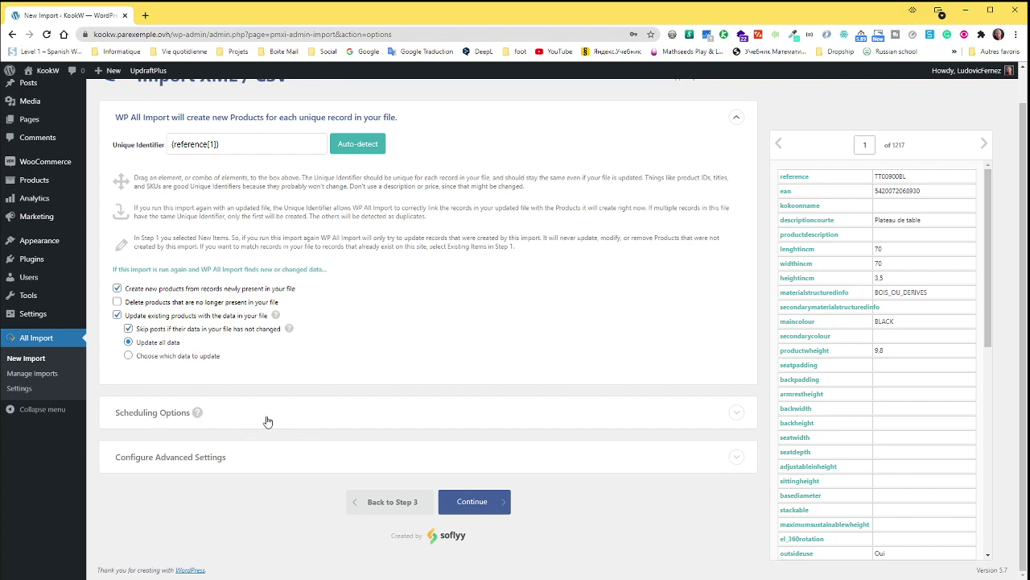
Step: Set the import to process 1 record in each iteration in the advanced settings and continue to the import summary
left_click(237, 460)
scroll(351, 433, "down", 3)
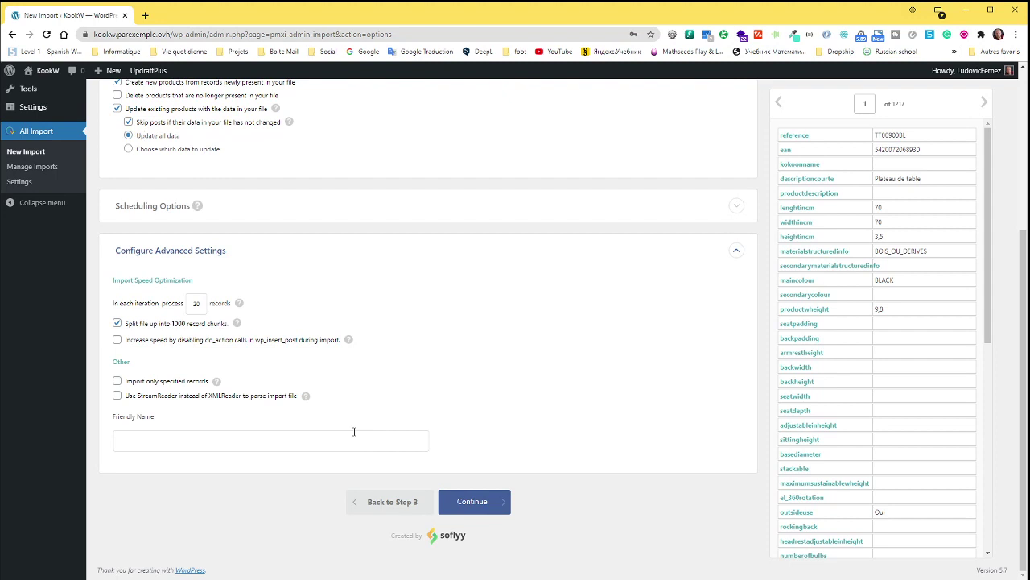
double_click(197, 303)
type("1")
left_click(473, 502)
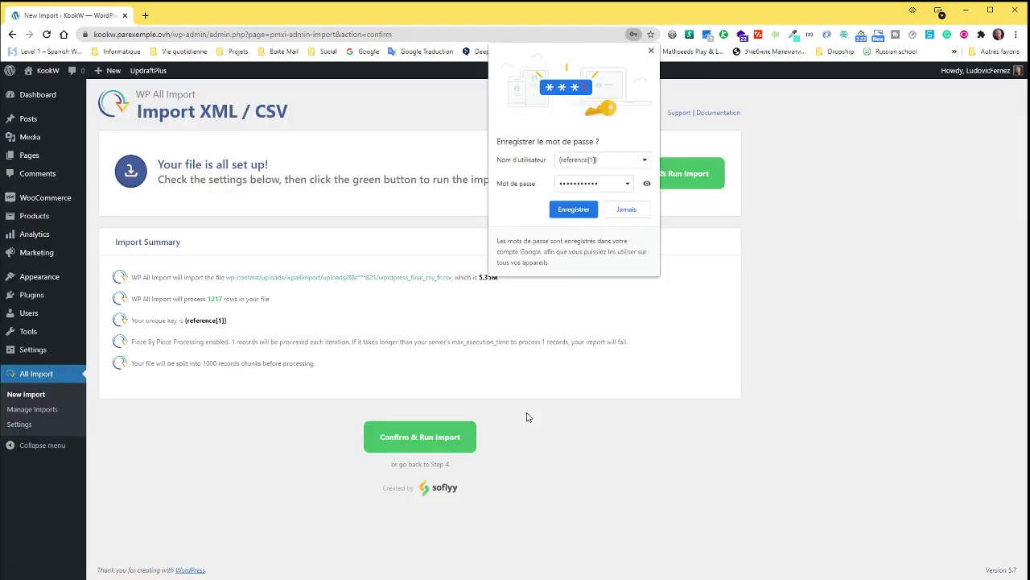
Step: Decline the browser's offer to save the password, then check the row count in the summary and run the import
left_click(627, 210)
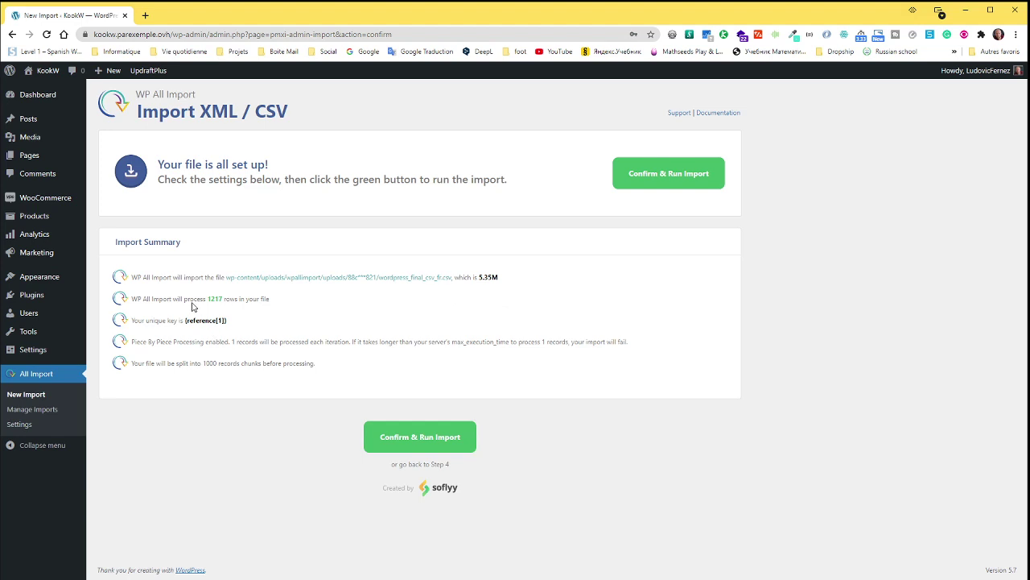
left_click_drag(207, 299, 220, 299)
left_click(284, 304)
left_click(415, 437)
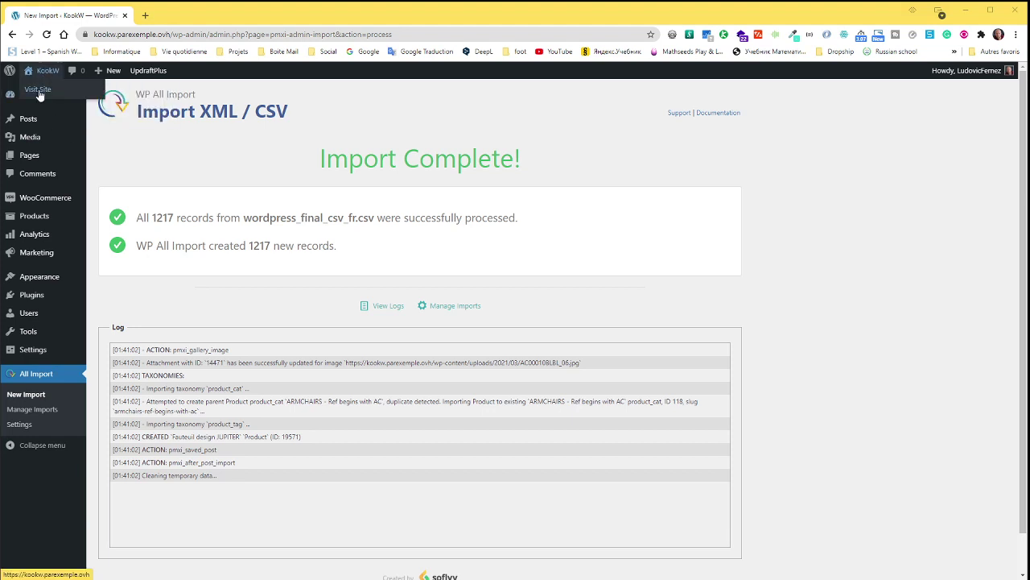
Step: Open the shop's public site in a new tab and look over the imported products
right_click(38, 89)
left_click(66, 99)
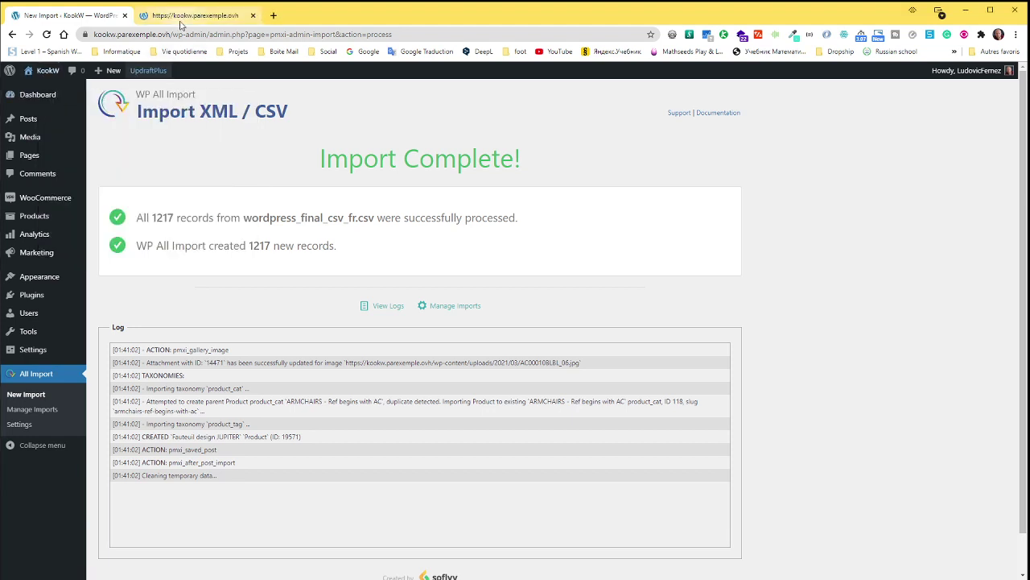
left_click(194, 16)
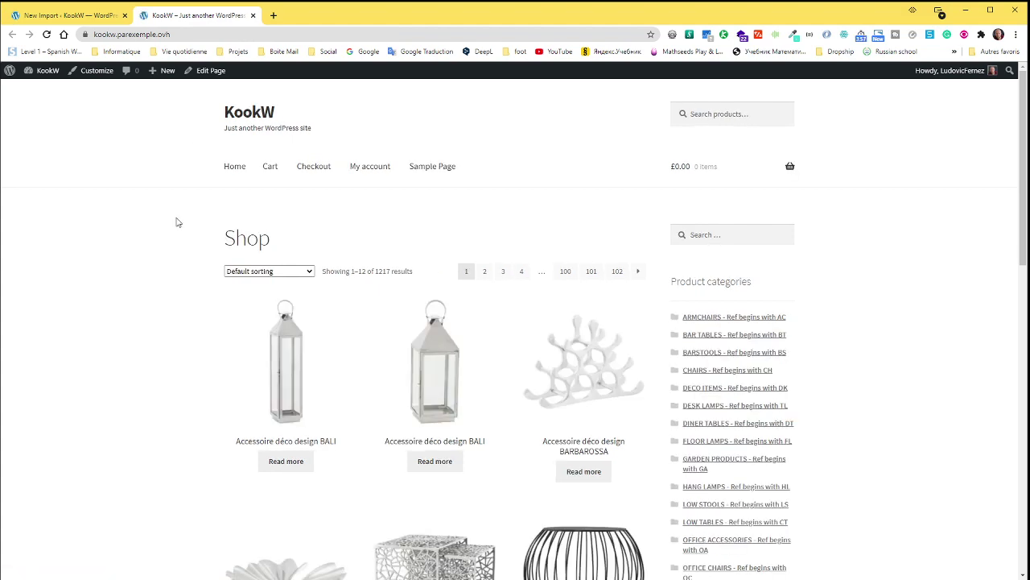
scroll(178, 221, "down", 2)
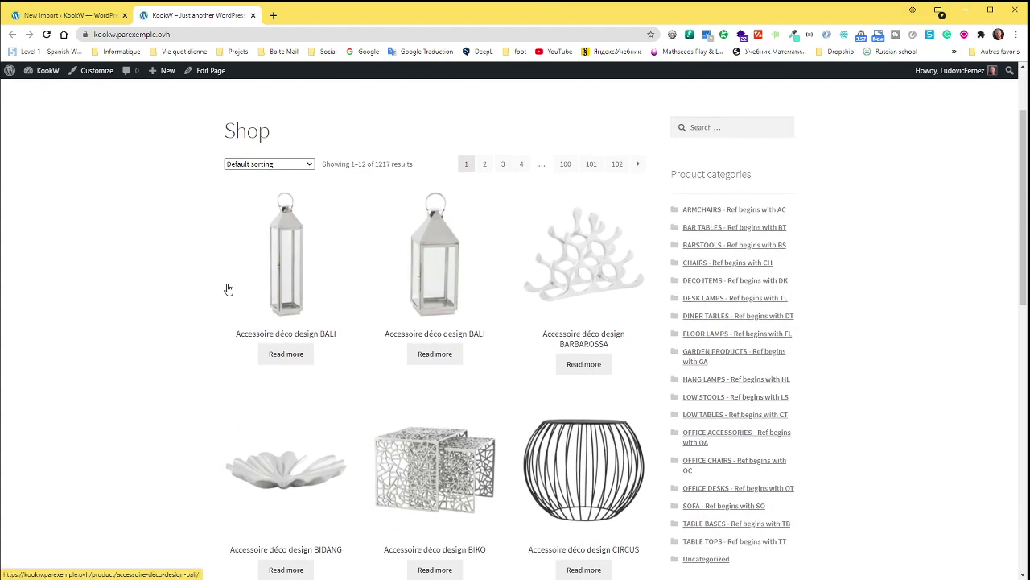
Step: Look through the first page of shop products and the sidebar categories and filters, and open page 2 of the listing
scroll(700, 216, "down", 1)
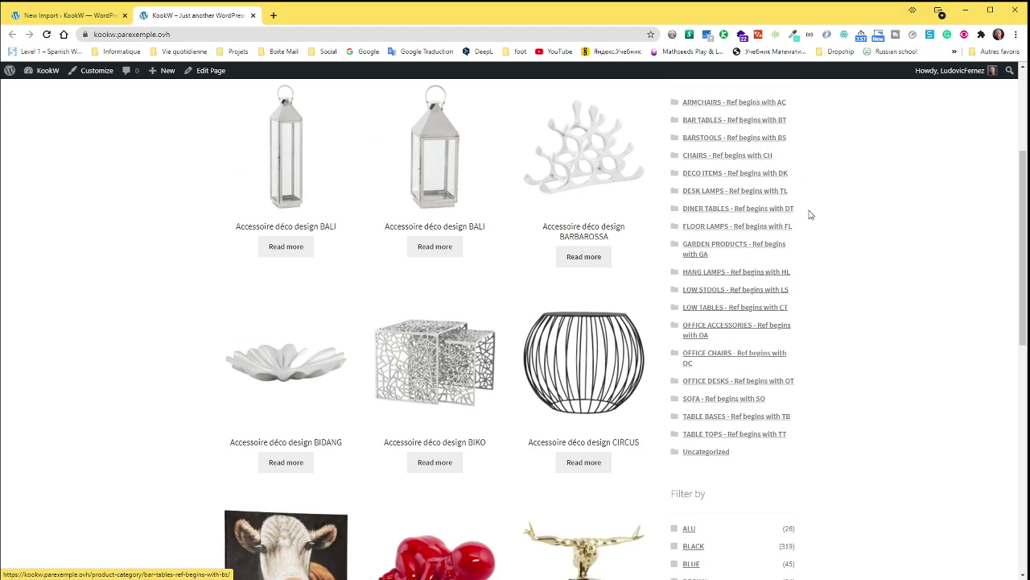
scroll(813, 226, "up", 1)
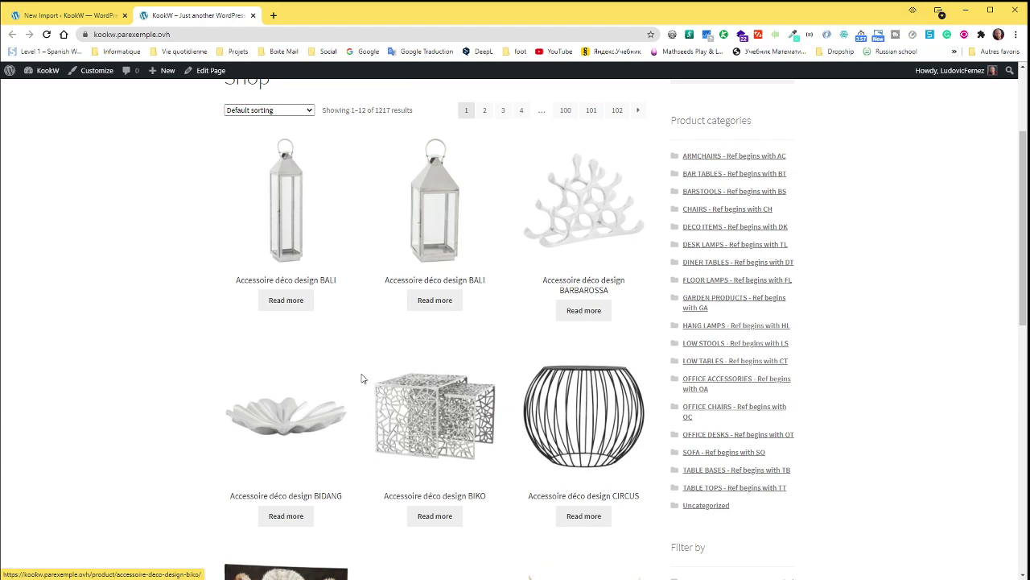
scroll(378, 350, "down", 3)
scroll(443, 395, "down", 5)
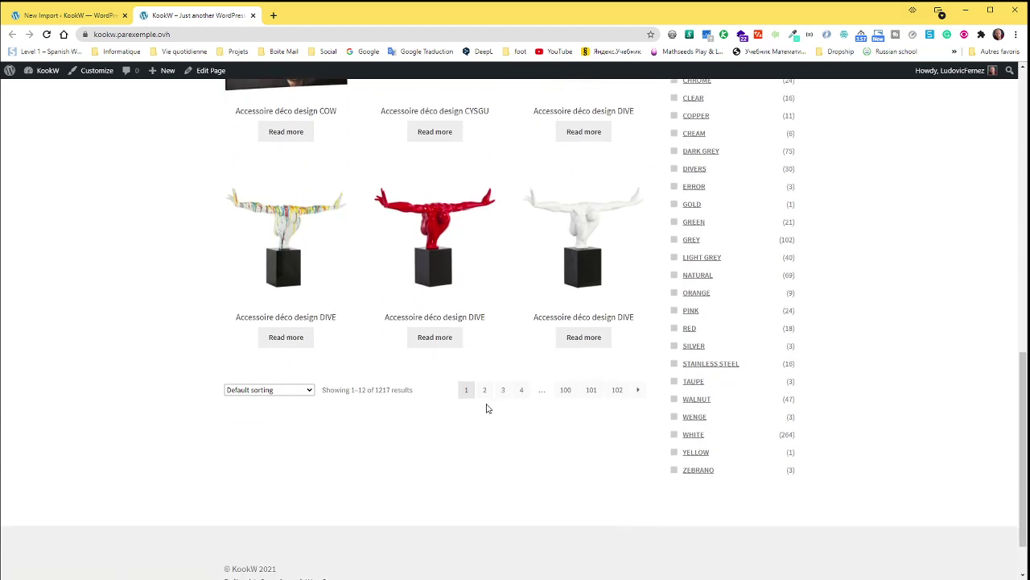
left_click(485, 390)
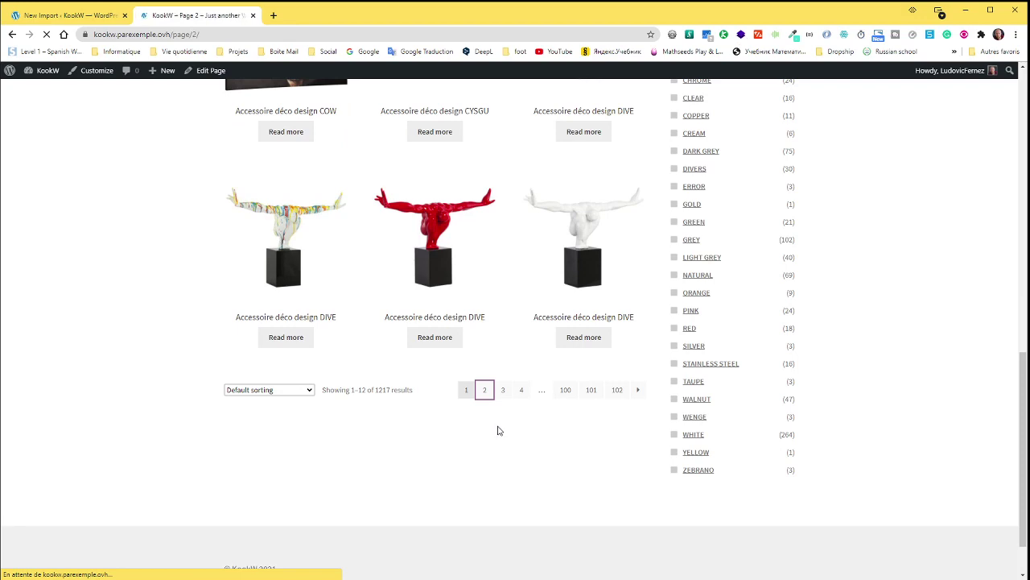
scroll(495, 427, "down", 2)
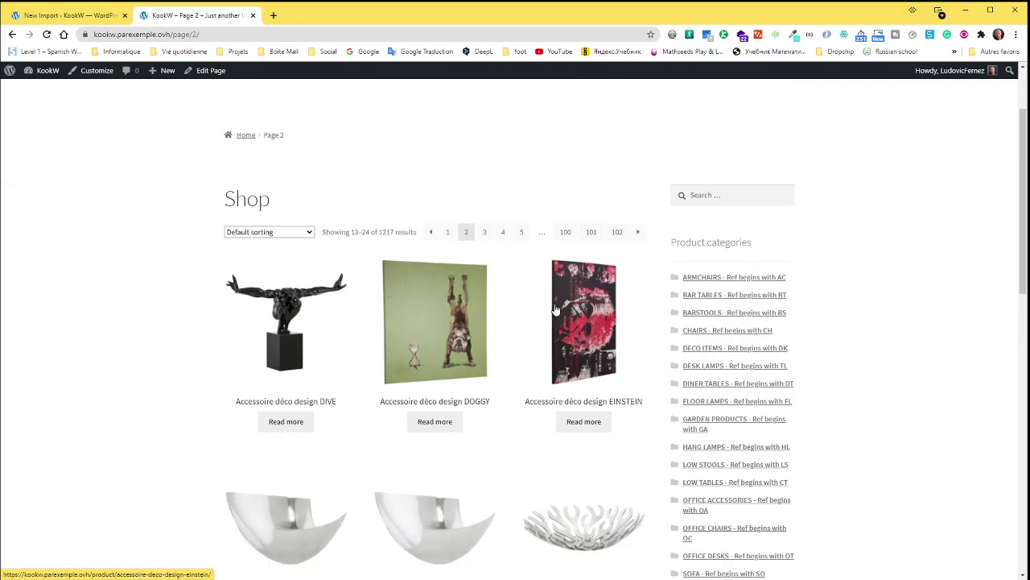
Step: Open the category "CHAIRS - Ref begins with CH" and look over its products
left_click(710, 332)
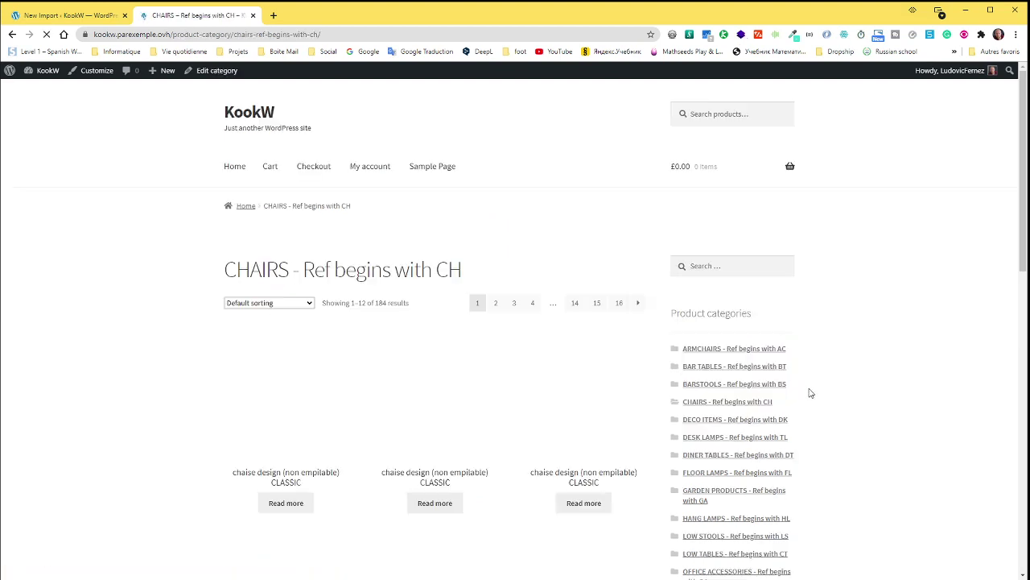
scroll(606, 393, "down", 5)
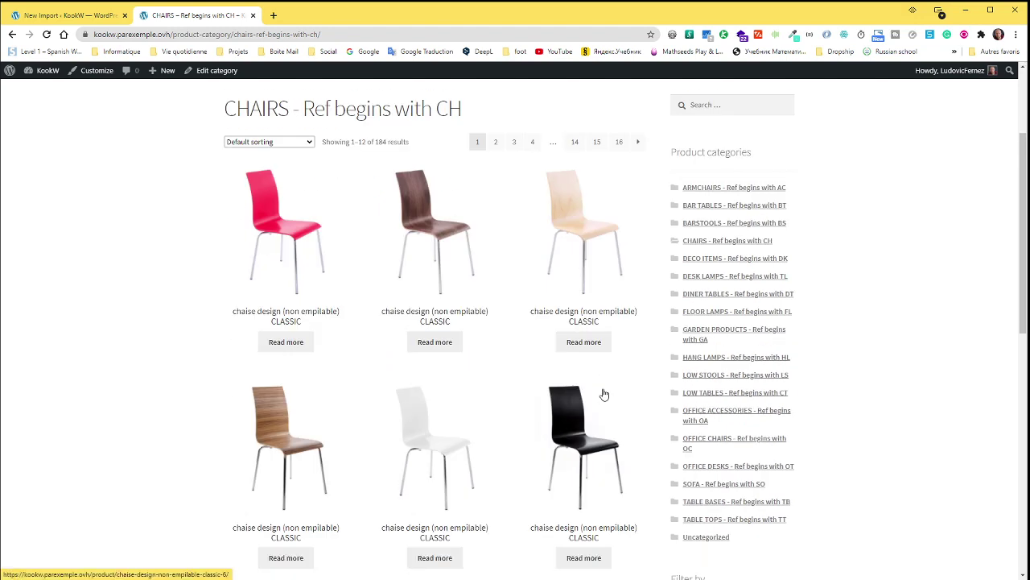
scroll(605, 394, "down", 2)
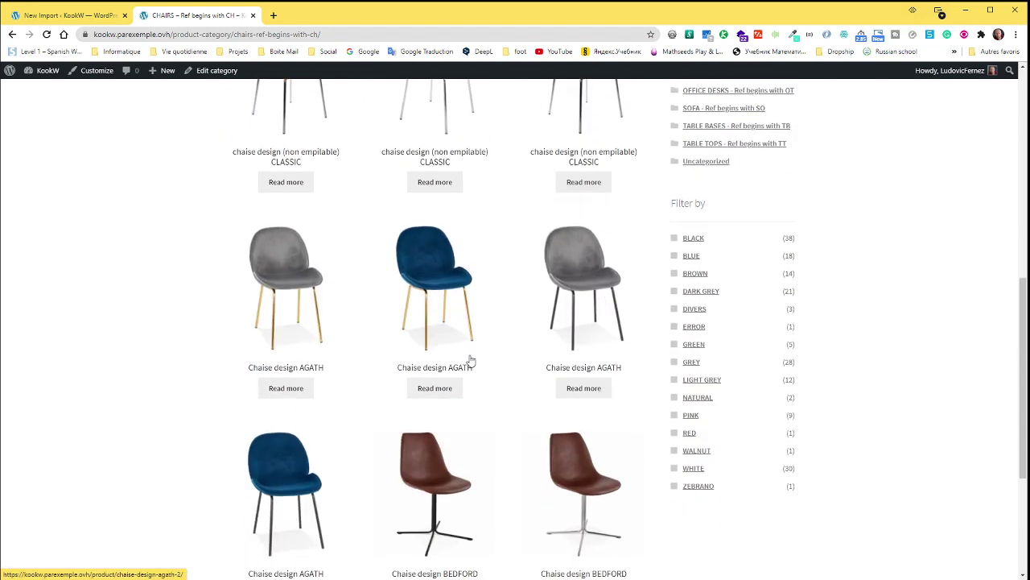
Step: Open the blue Chaise design AGATH with gold legs and check its description and additional information
left_click(487, 318)
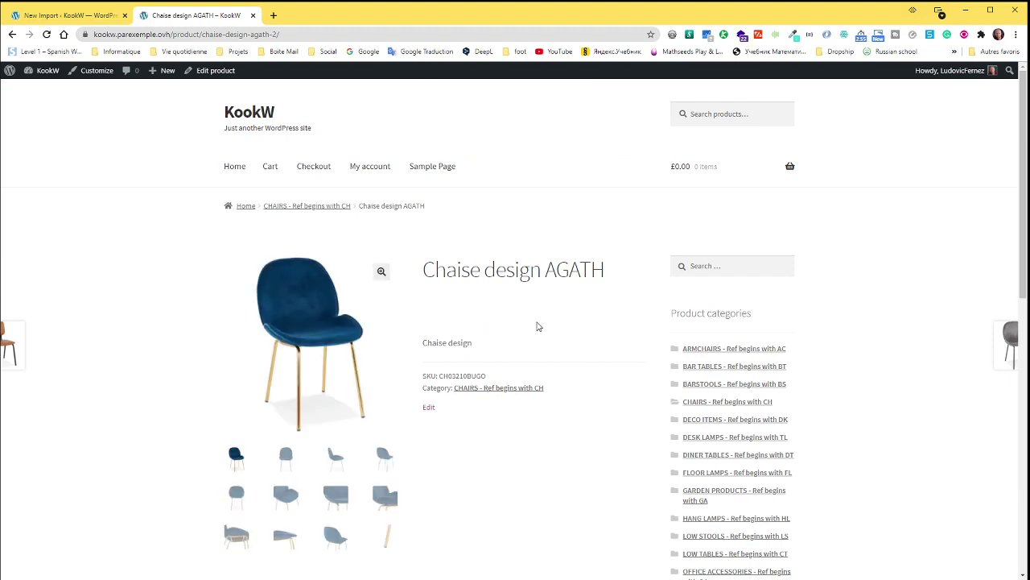
scroll(583, 335, "down", 2)
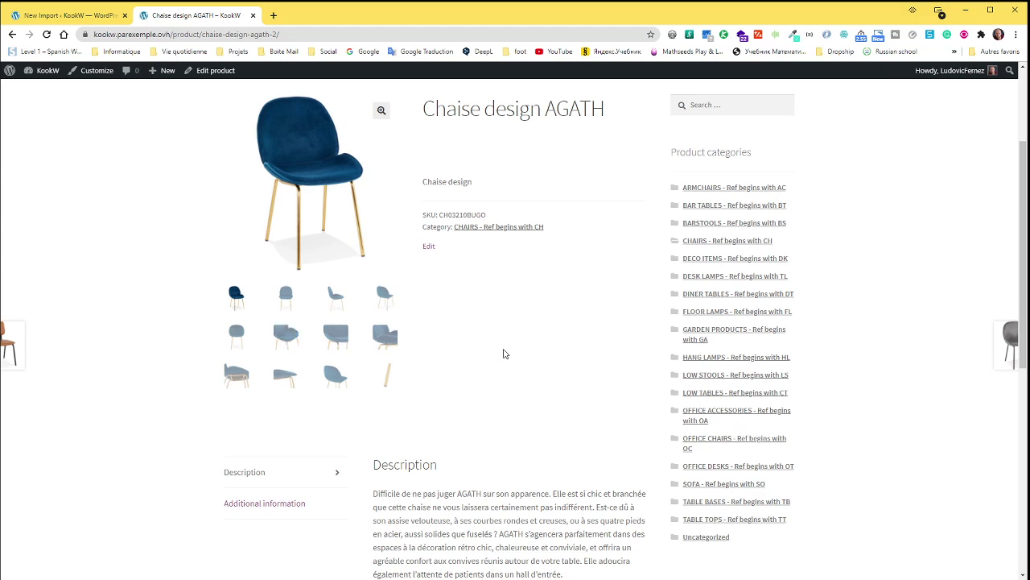
scroll(501, 353, "down", 2)
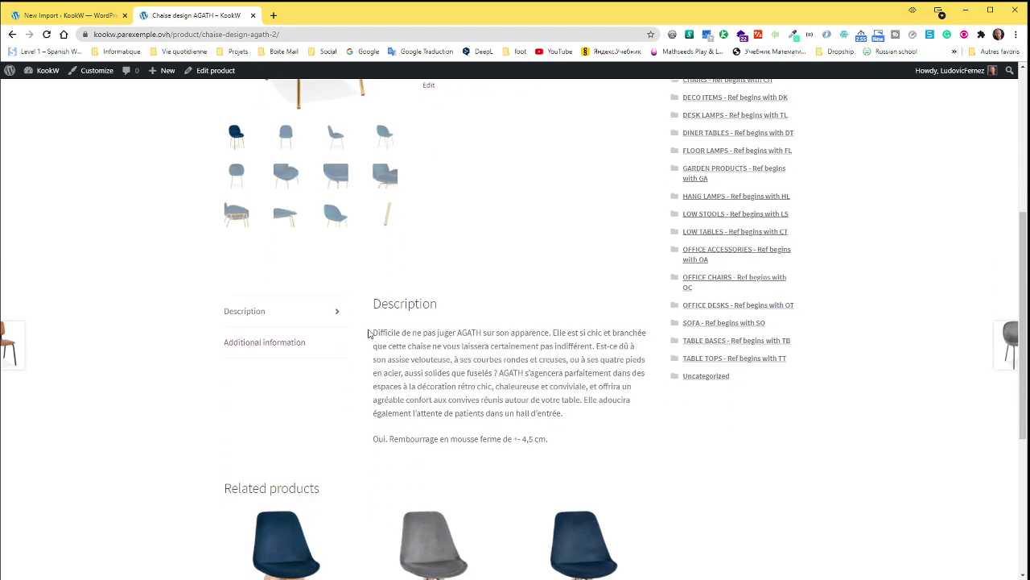
left_click_drag(390, 334, 515, 399)
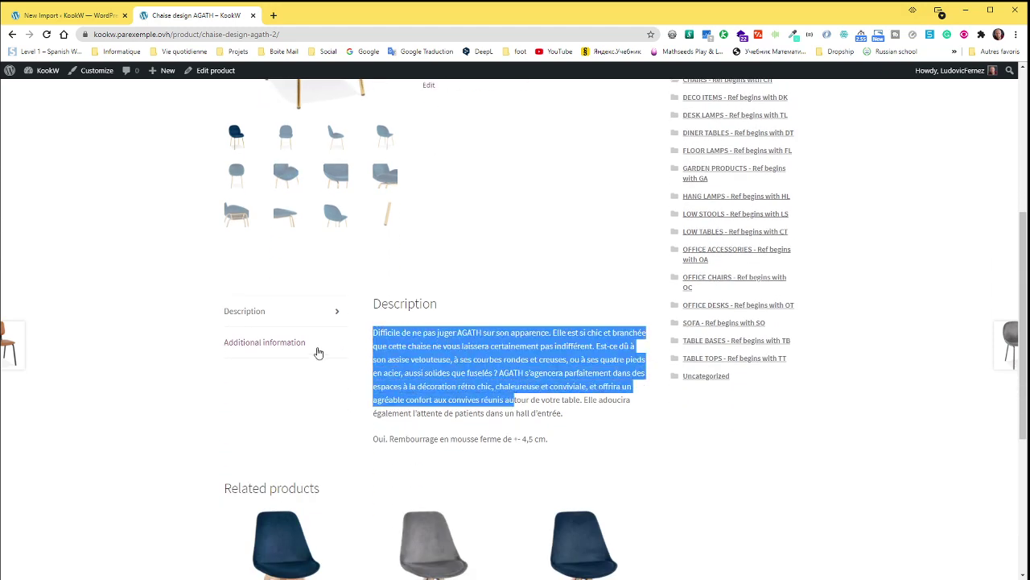
left_click(274, 343)
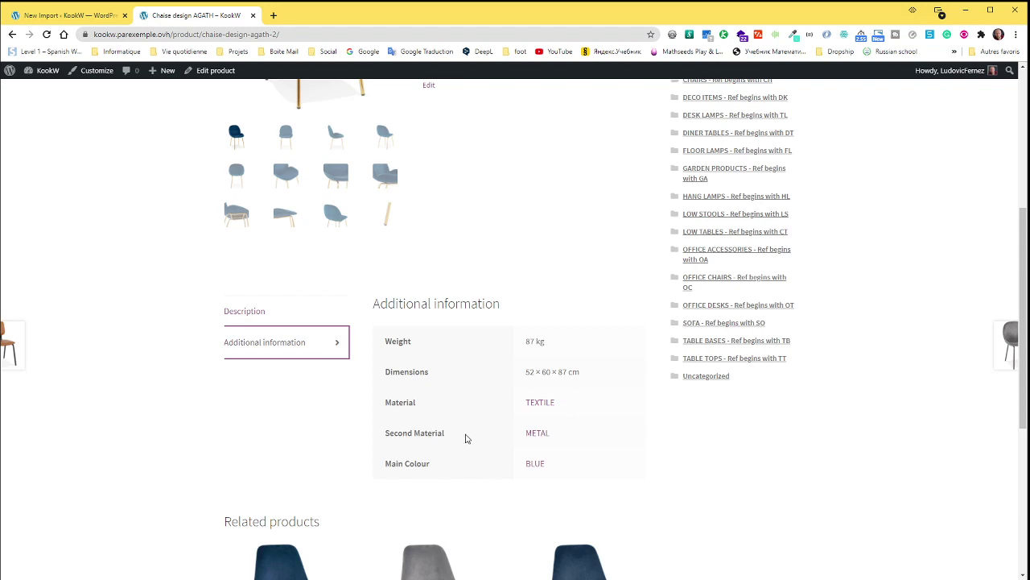
Step: Enlarge the AGATH chair's seat close-up from the gallery, page through the following images, and close the viewer
scroll(466, 438, "up", 3)
left_click(332, 391)
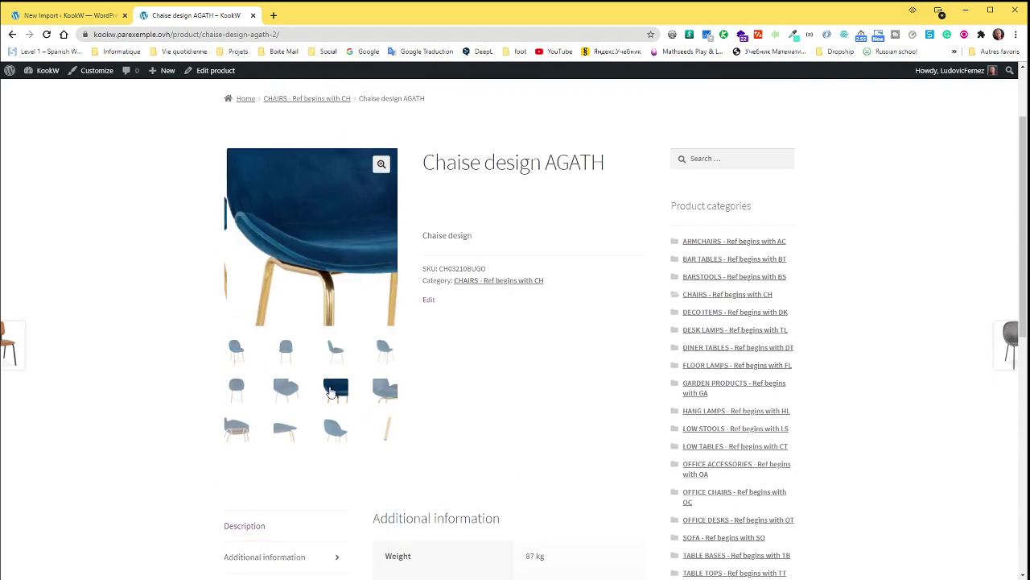
left_click(382, 163)
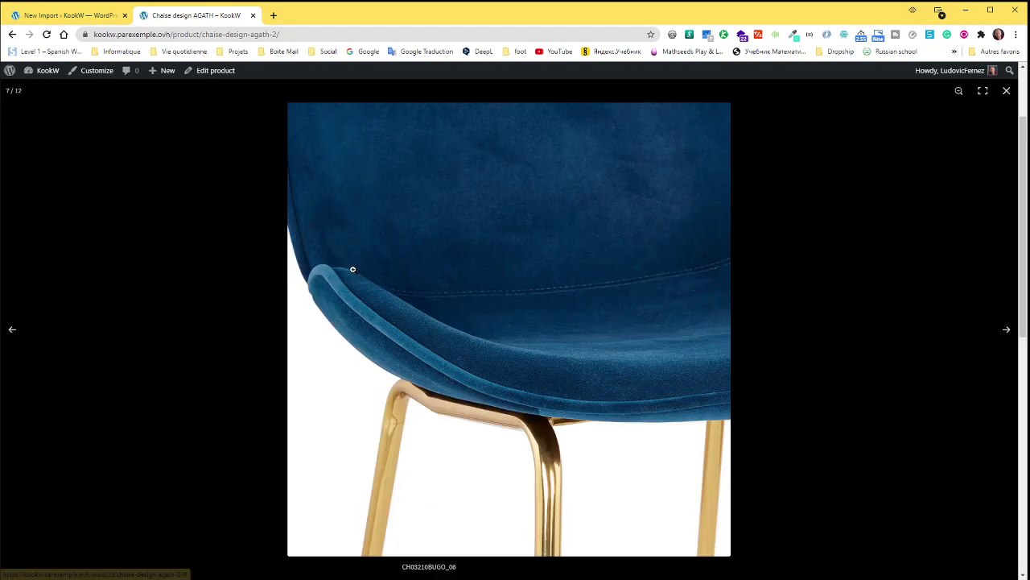
left_click(1007, 332)
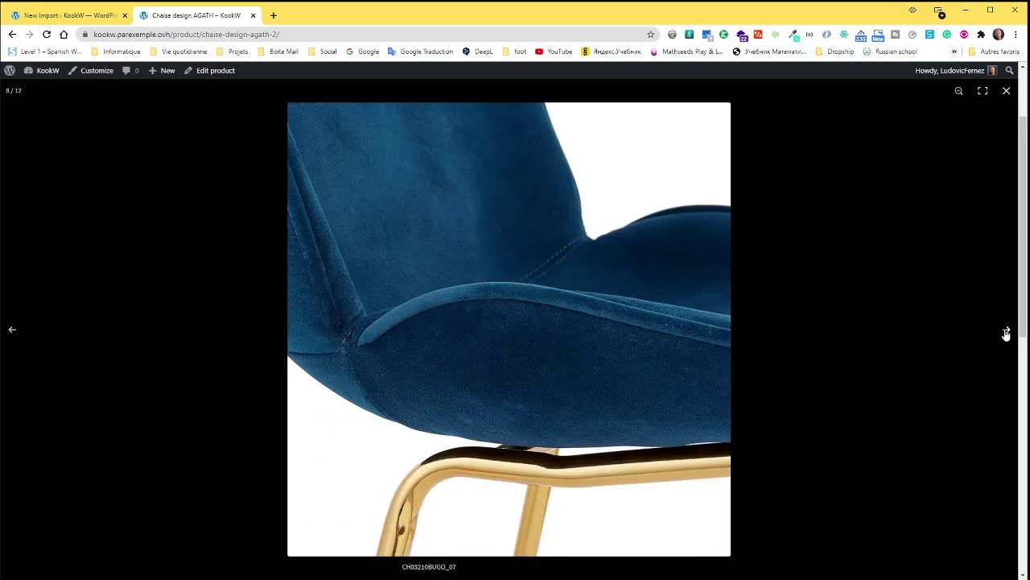
left_click(1006, 332)
left_click(1007, 332)
left_click(835, 364)
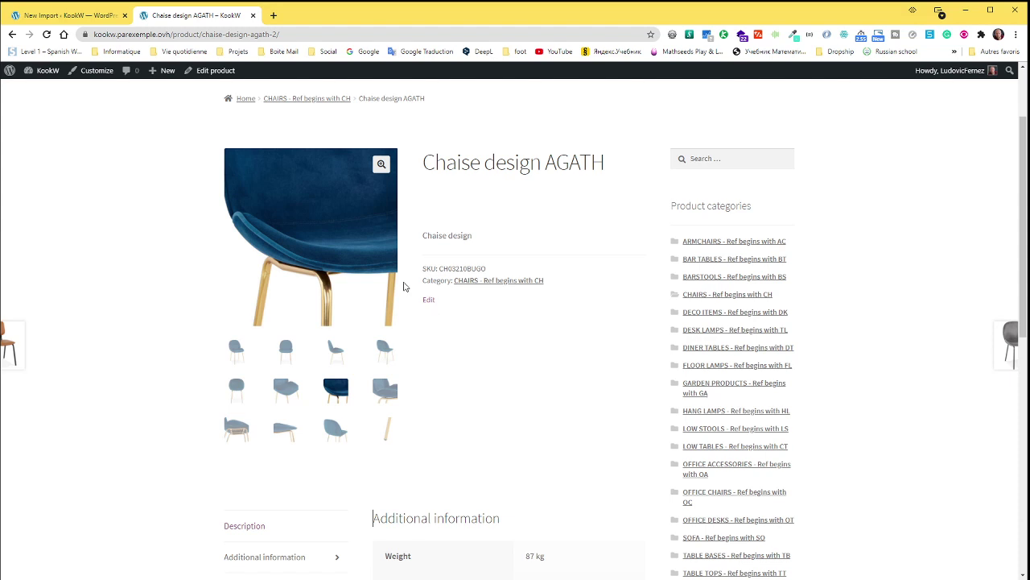
Step: Return to the WordPress admin, open the product categories, and check the product counts, particularly for Uncategorized
left_click(74, 16)
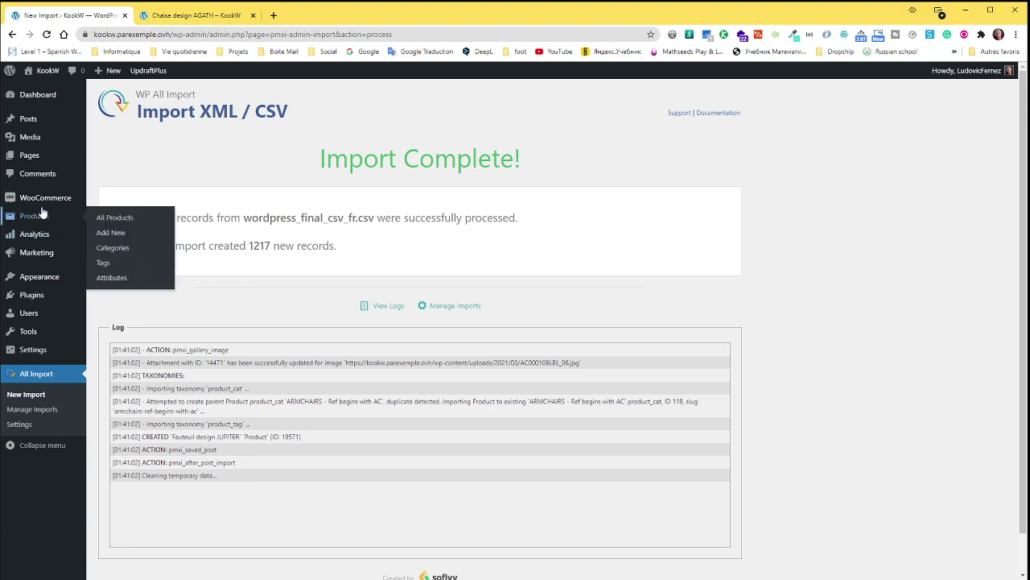
mouse_move(37, 216)
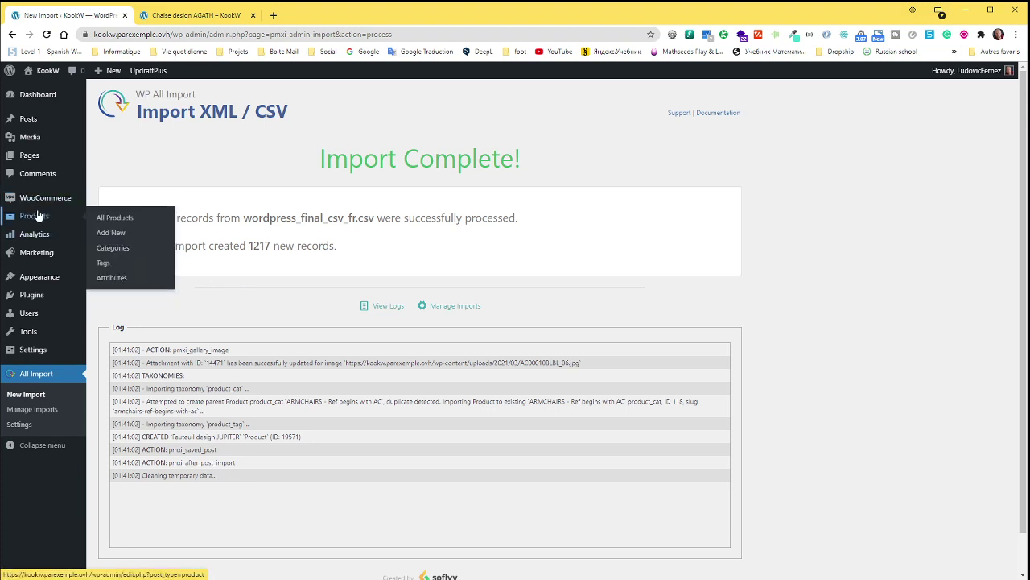
left_click(111, 217)
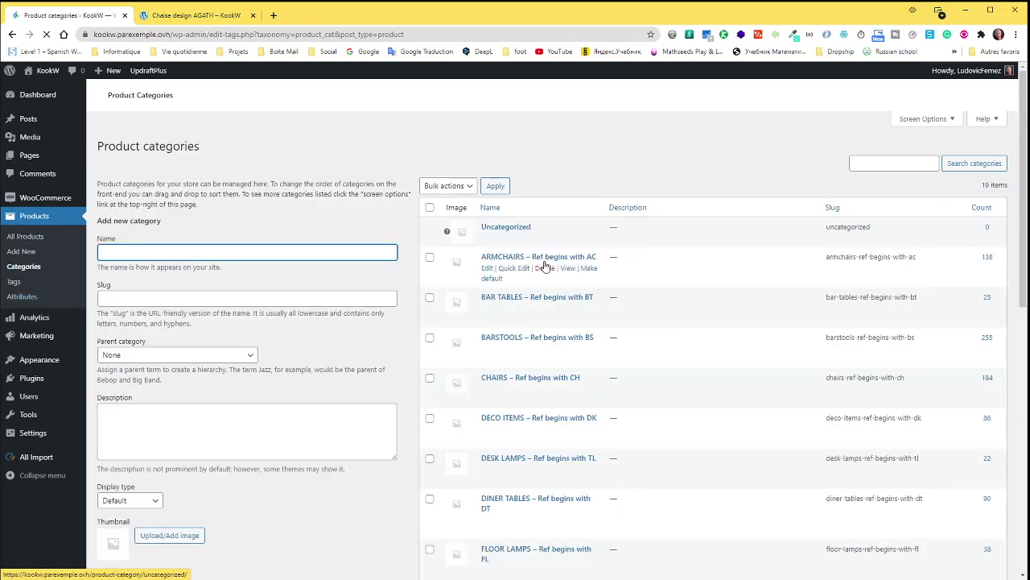
scroll(483, 267, "down", 3)
scroll(542, 270, "down", 3)
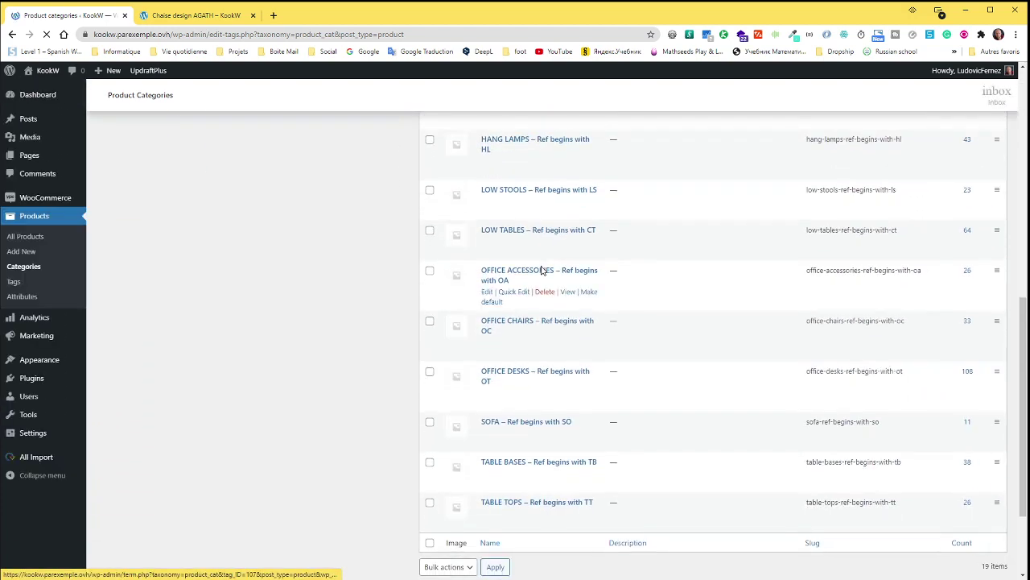
scroll(541, 269, "up", 3)
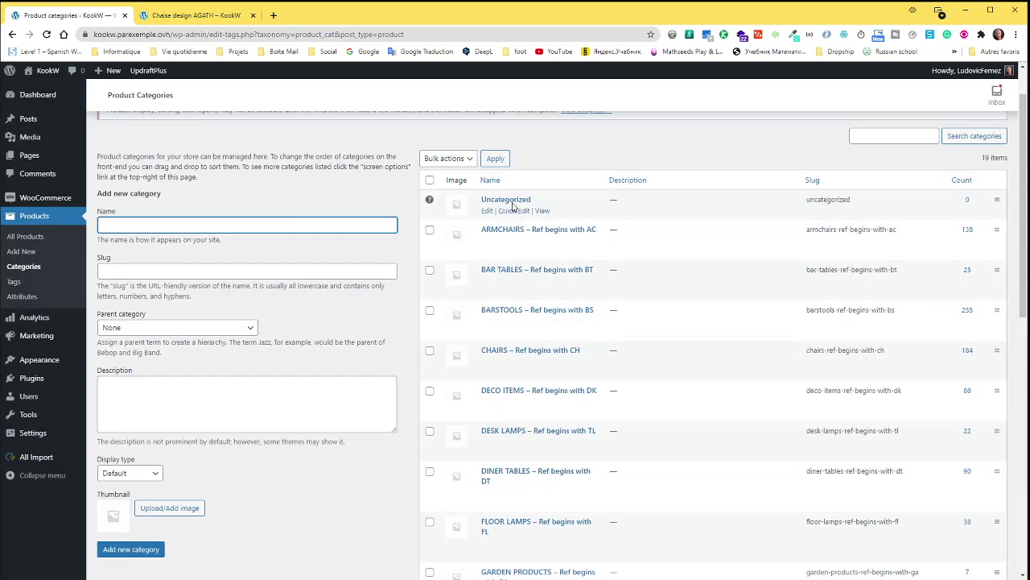
left_click_drag(934, 203, 967, 203)
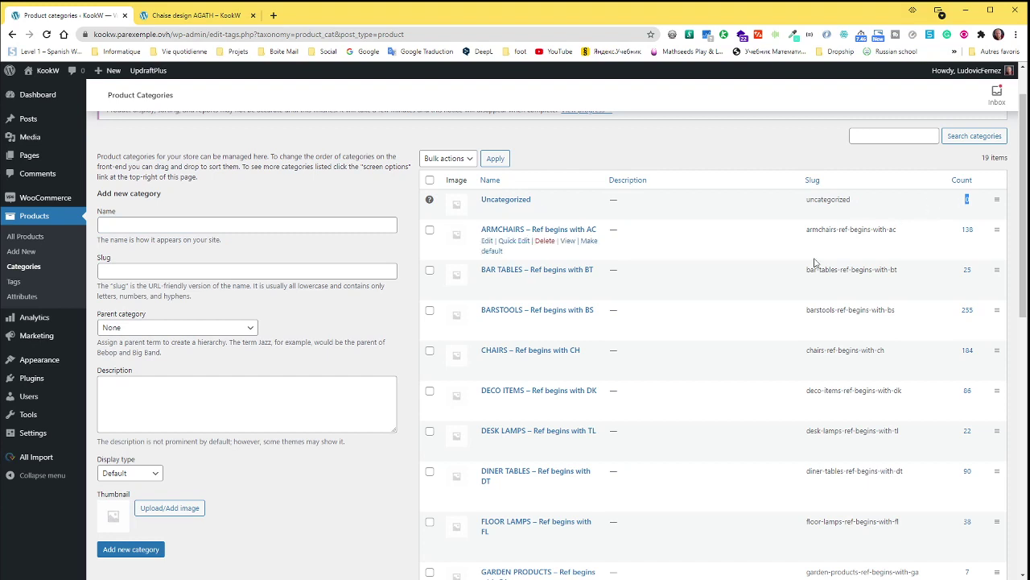